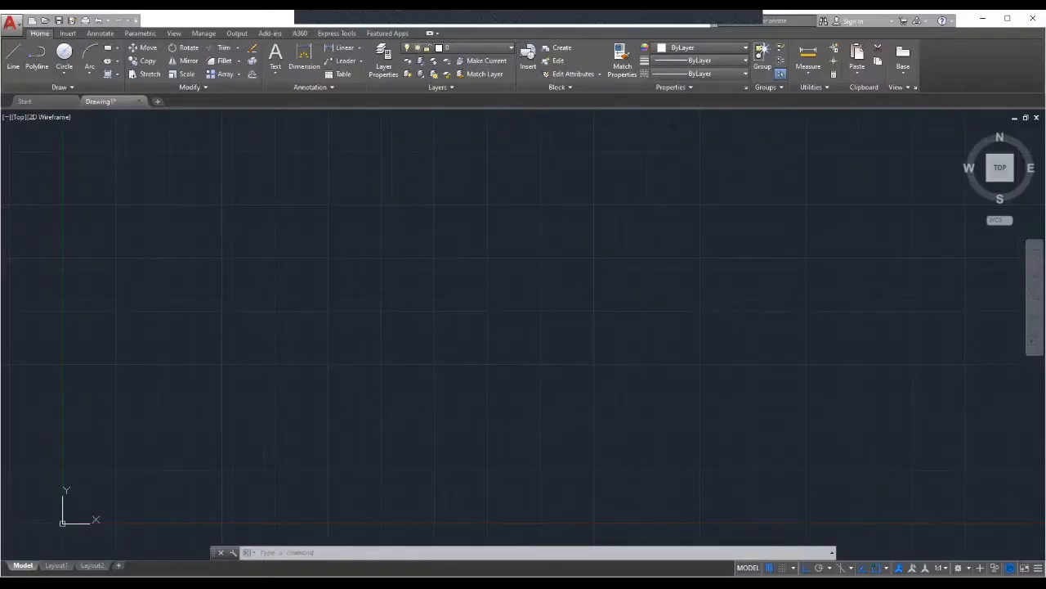
Examine the drawing area and the group of hexagons at different zoom levels.
scroll(479, 351, "down", 4)
scroll(506, 287, "up", 6)
scroll(505, 290, "down", 10)
scroll(505, 290, "up", 8)
scroll(500, 294, "up", 3)
scroll(498, 296, "down", 6)
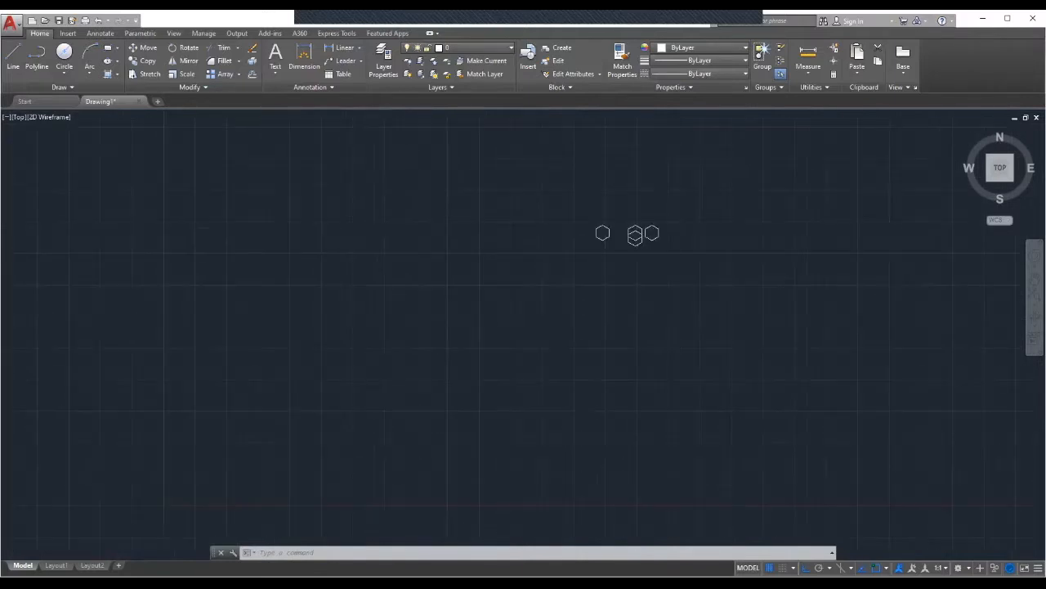
scroll(498, 297, "up", 4)
scroll(498, 297, "up", 4)
scroll(498, 297, "down", 8)
scroll(498, 297, "up", 6)
scroll(498, 297, "down", 6)
scroll(498, 296, "up", 2)
scroll(498, 297, "down", 5)
scroll(498, 297, "up", 6)
scroll(498, 296, "down", 5)
scroll(498, 297, "up", 6)
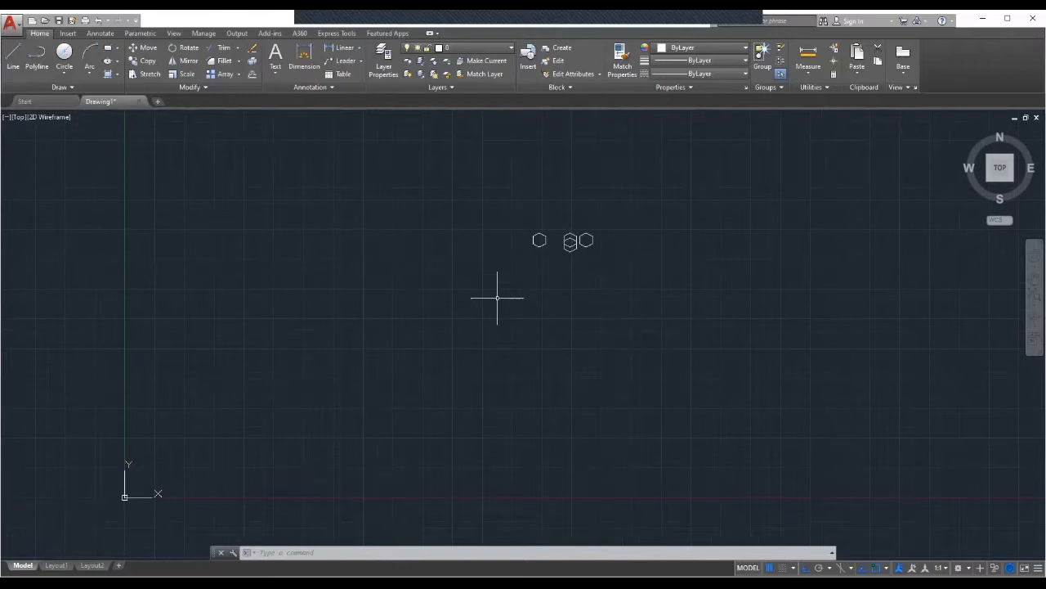
scroll(407, 346, "up", 2)
scroll(415, 347, "down", 2)
scroll(423, 343, "up", 2)
scroll(424, 344, "down", 2)
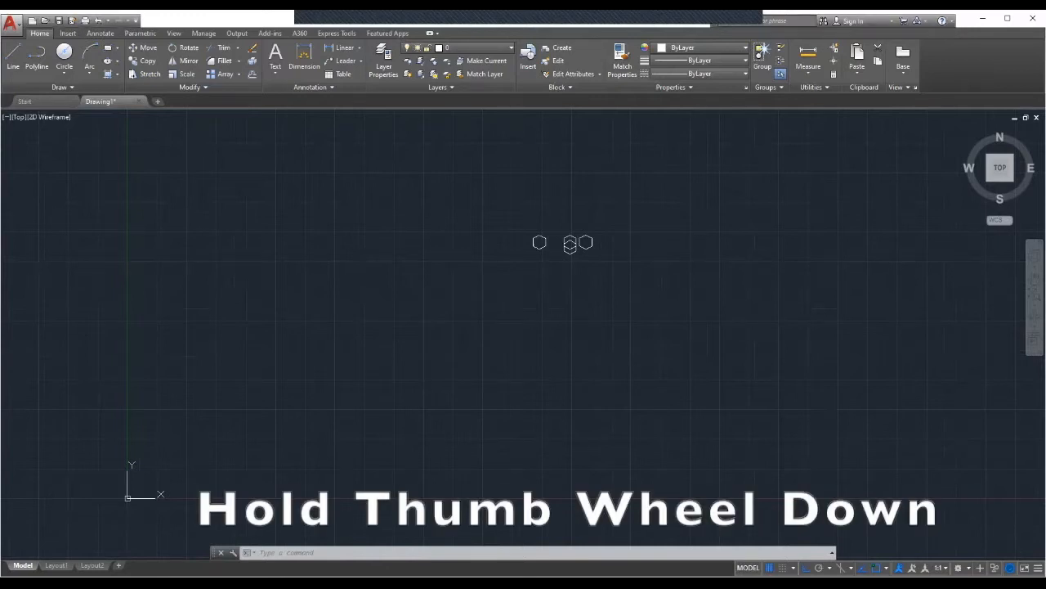
Pan across the hexagons and inspect the overlapping pair and its neighbour up close.
middle_click_drag(406, 332, 357, 338)
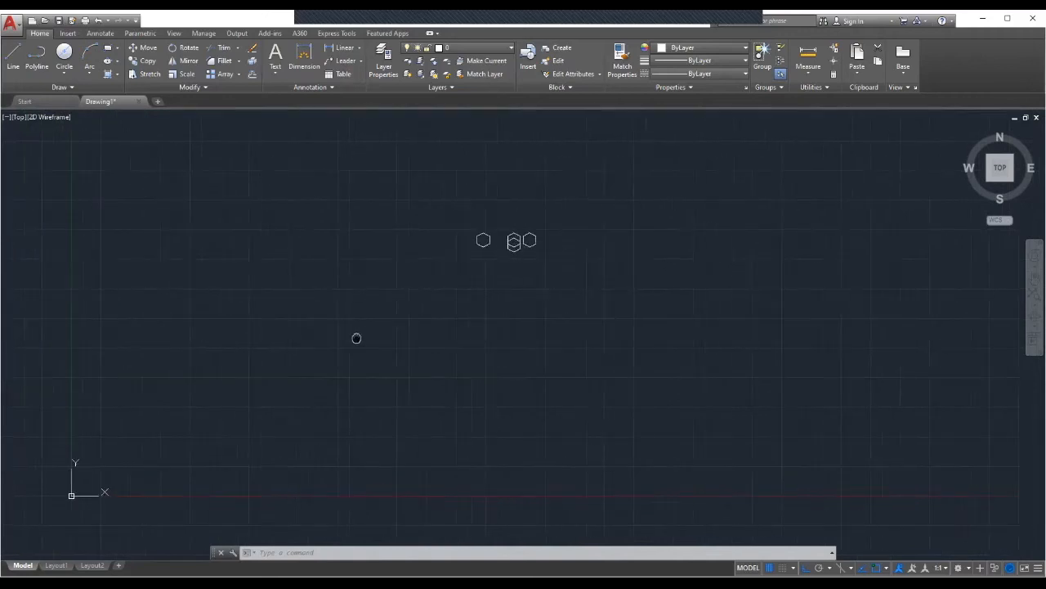
scroll(357, 336, "up", 4)
scroll(355, 337, "down", 6)
scroll(355, 337, "up", 2)
mouse_move(355, 336)
middle_mouse_down()
mouse_move(341, 336)
mouse_move(528, 345)
mouse_move(343, 354)
middle_mouse_up()
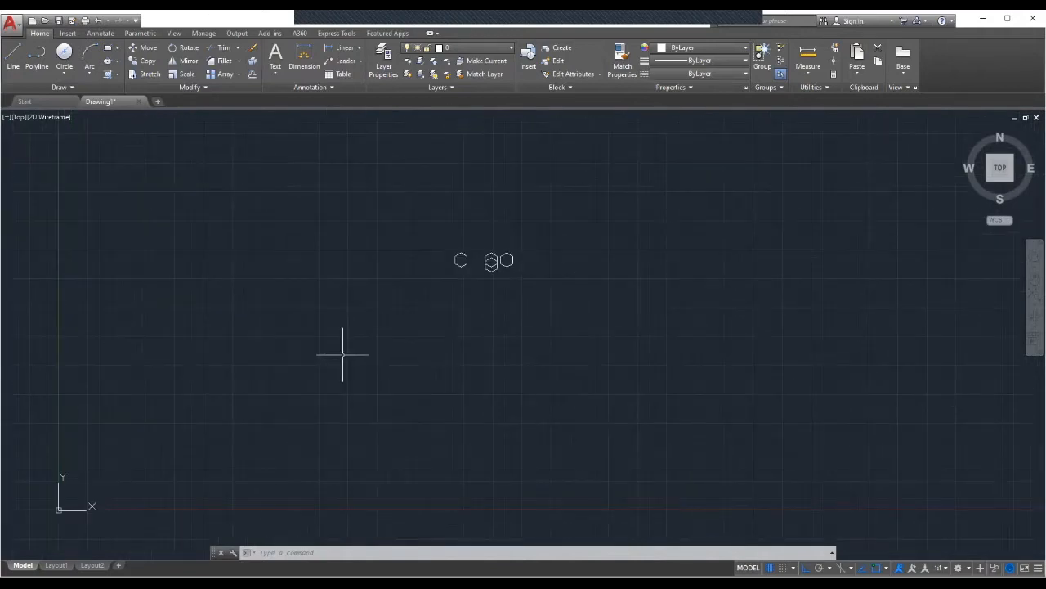
scroll(487, 278, "up", 5)
mouse_move(489, 216)
middle_mouse_down()
mouse_move(259, 362)
mouse_move(512, 313)
mouse_move(273, 319)
mouse_move(411, 334)
mouse_move(321, 312)
mouse_move(337, 318)
middle_mouse_up()
scroll(322, 309, "down", 4)
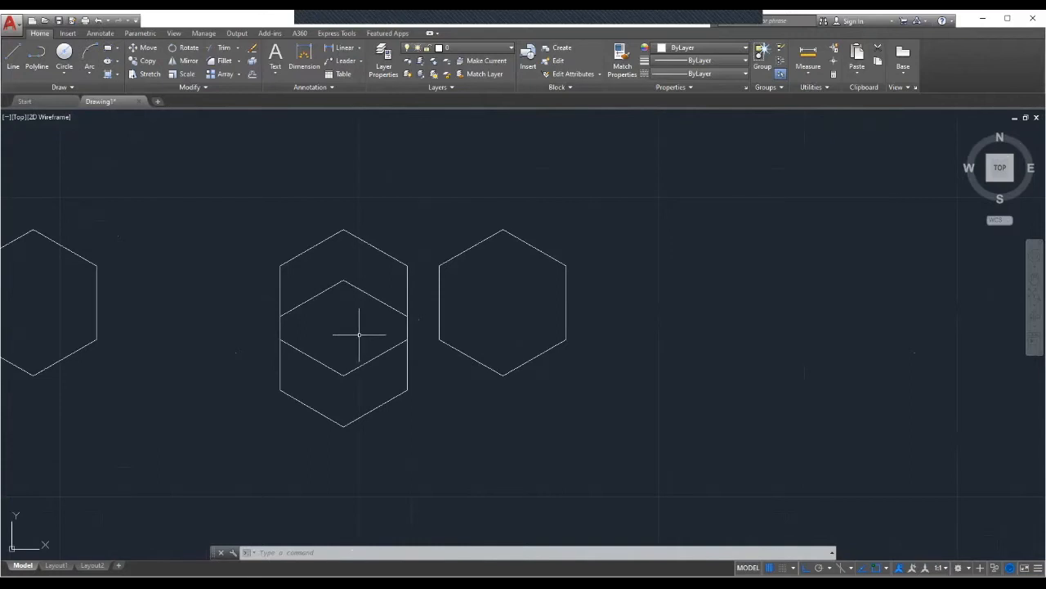
scroll(362, 327, "up", 3)
scroll(362, 327, "down", 3)
middle_click_drag(364, 333, 291, 359)
scroll(322, 332, "up", 6)
scroll(322, 327, "down", 2)
mouse_move(322, 327)
middle_mouse_down()
mouse_move(612, 318)
mouse_move(460, 322)
middle_mouse_up()
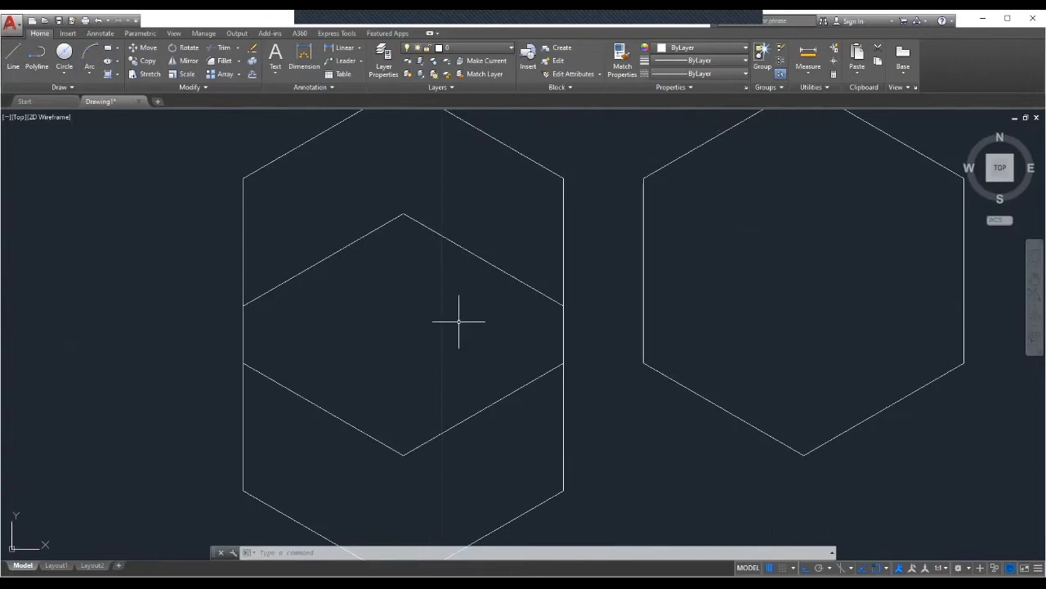
scroll(465, 310, "down", 2)
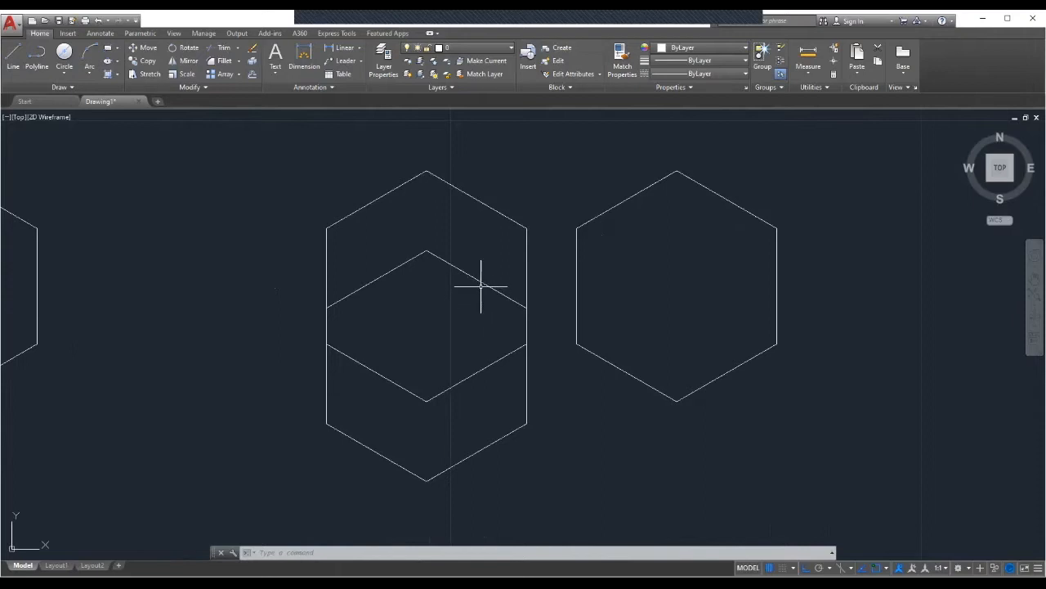
Select the two overlapping hexagons and the one beside them with a crossing lasso, and clear the selection.
left_click(196, 174)
mouse_move(194, 173)
left_mouse_down()
mouse_move(191, 242)
mouse_move(224, 354)
mouse_move(331, 444)
mouse_move(485, 488)
mouse_move(610, 481)
mouse_move(726, 417)
mouse_move(799, 292)
mouse_move(808, 218)
mouse_move(795, 123)
left_mouse_up()
left_click_drag(625, 138, 371, 154)
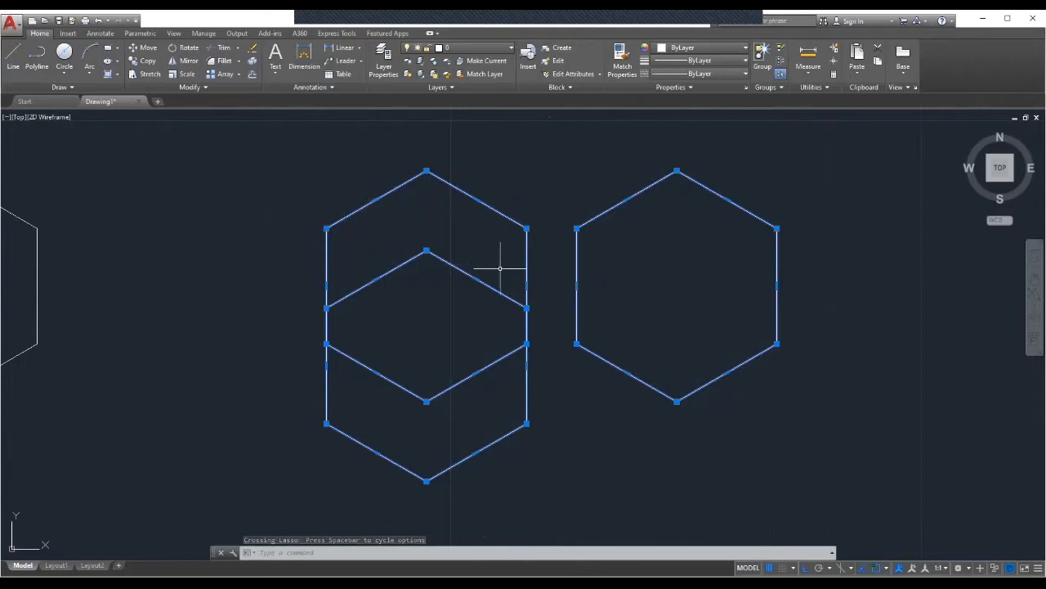
right_click(246, 220)
left_click(225, 225)
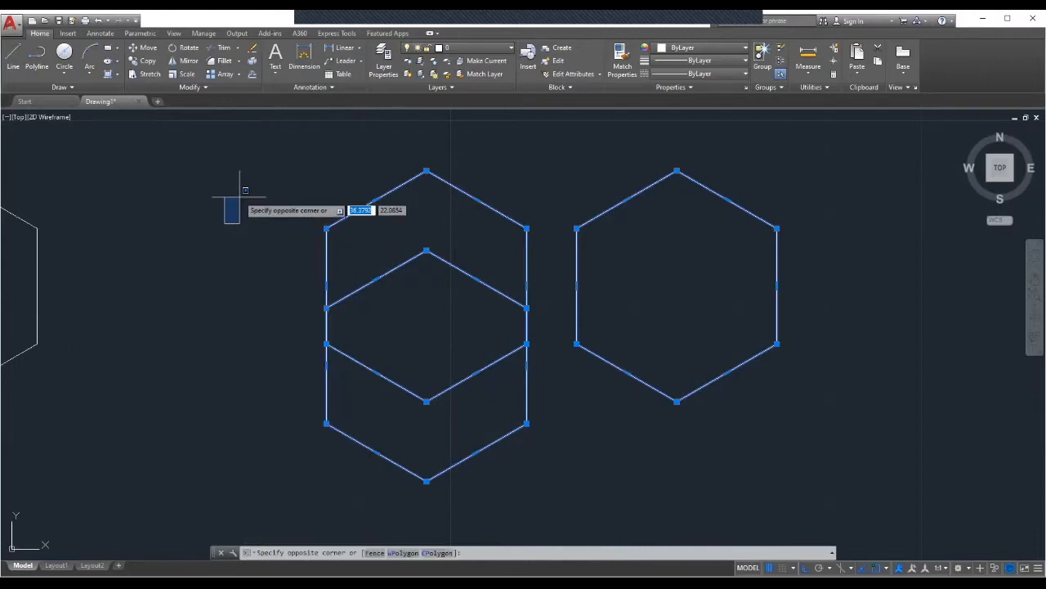
left_click(238, 194)
mouse_move(238, 189)
left_mouse_down()
mouse_move(221, 227)
mouse_move(237, 323)
mouse_move(671, 362)
mouse_move(697, 123)
mouse_move(738, 303)
mouse_move(385, 362)
mouse_move(275, 140)
mouse_move(747, 213)
mouse_move(561, 428)
mouse_move(299, 275)
mouse_move(367, 317)
left_mouse_up()
key("Escape")
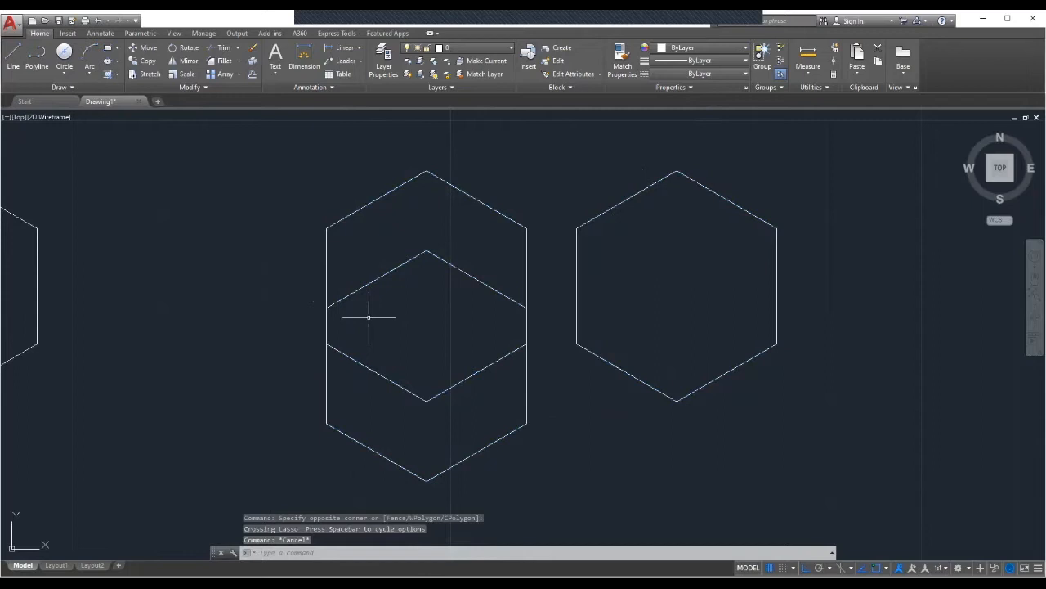
Select the overlapping hexagons and their close neighbour with a rectangular selection window, and clear the selection.
scroll(454, 337, "down", 2)
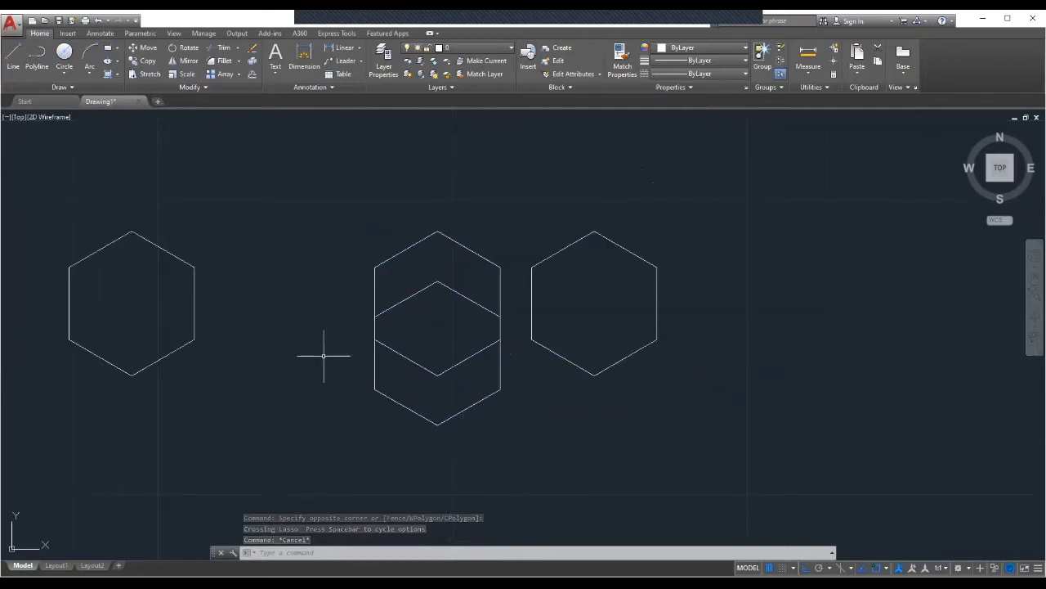
left_click(290, 174)
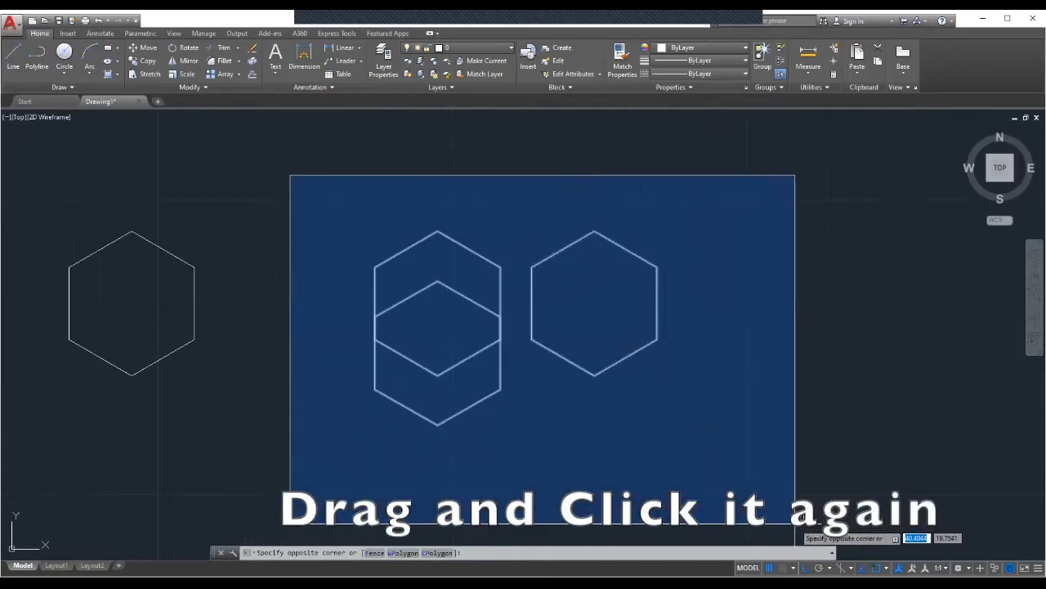
left_click(795, 523)
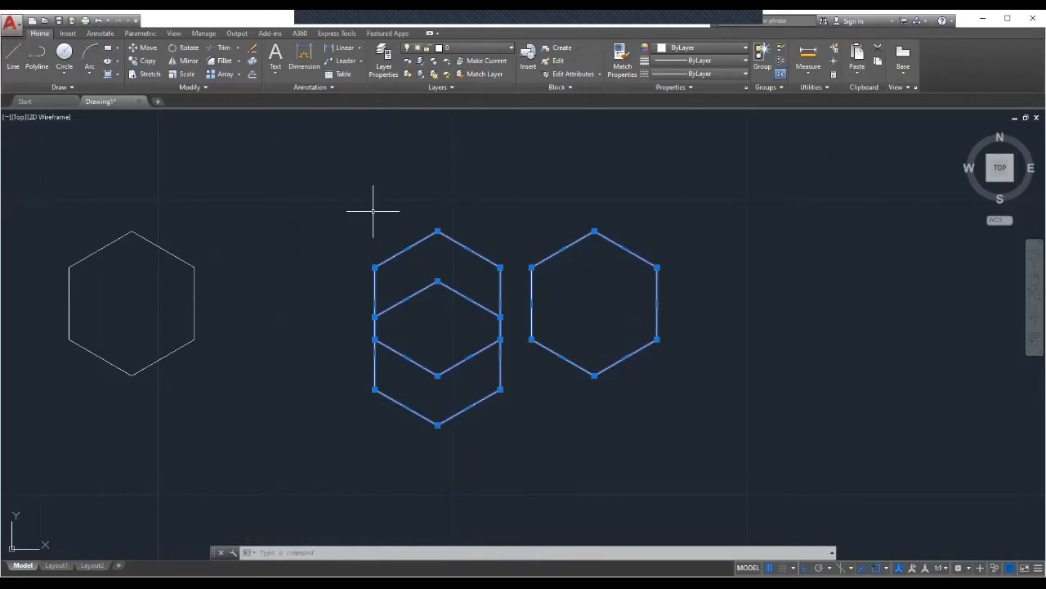
scroll(374, 208, "down", 3)
key("Escape")
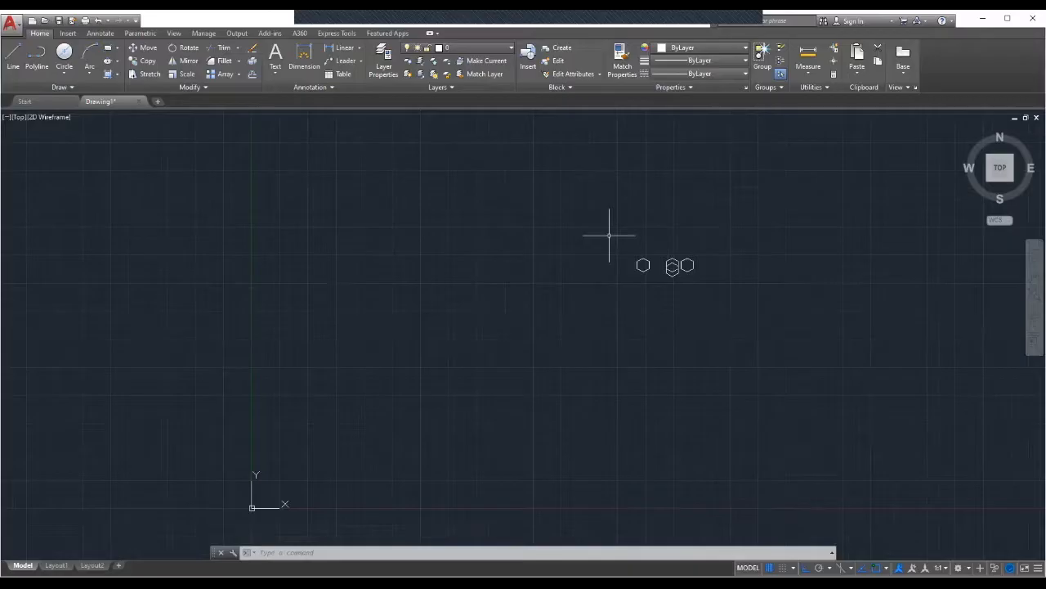
Select all the hexagons with a crossing lasso and erase them from the drawing.
left_click_drag(632, 234, 744, 211)
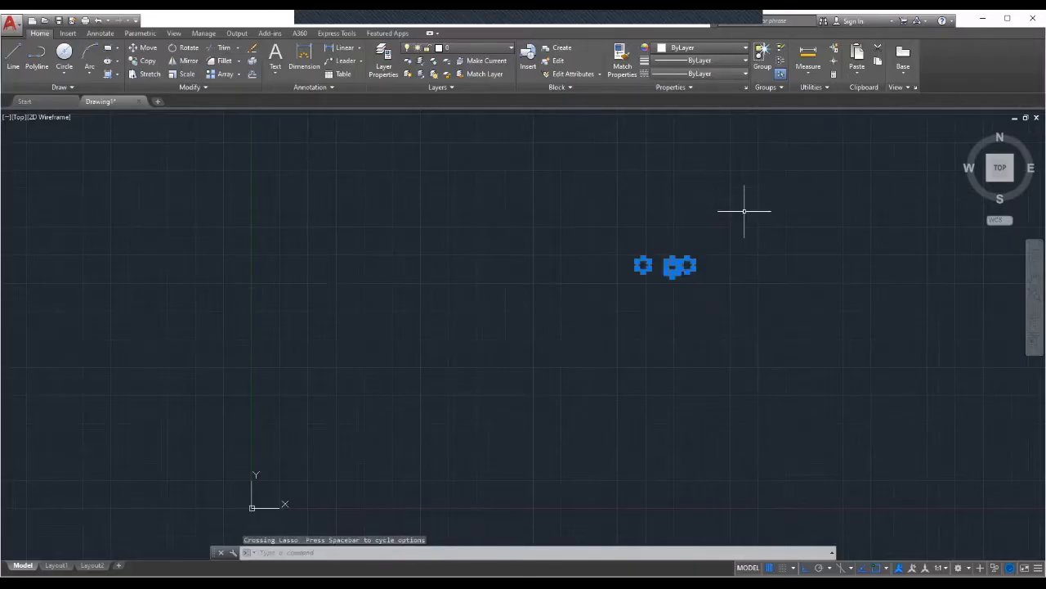
mouse_move(618, 295)
middle_mouse_down()
mouse_move(591, 285)
mouse_move(351, 304)
mouse_move(364, 306)
mouse_move(365, 322)
middle_mouse_up()
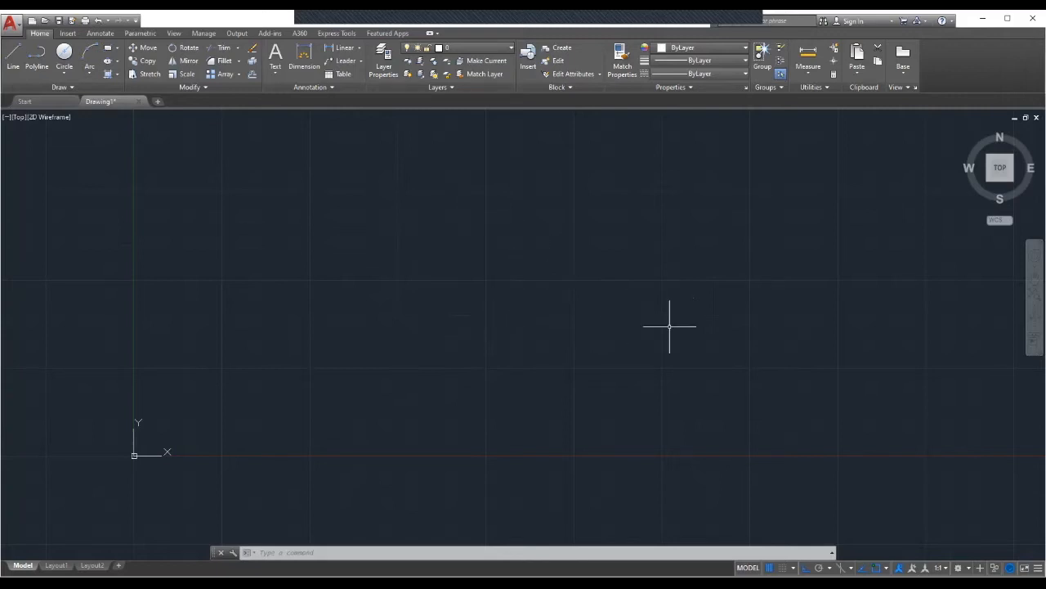
Turn ortho mode off and on again, and do the same with object snap.
key("F8")
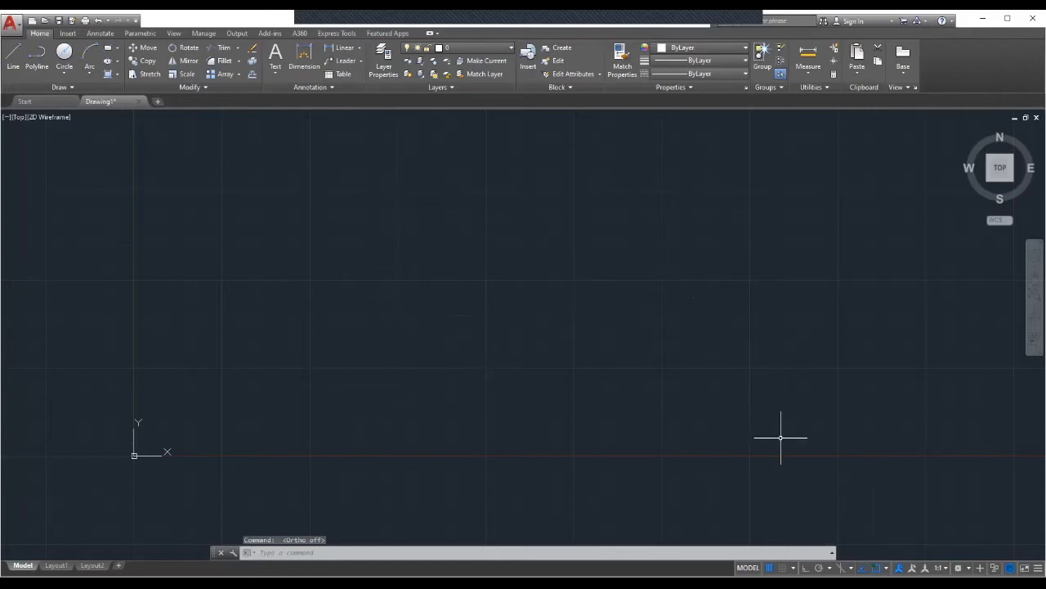
key("F8")
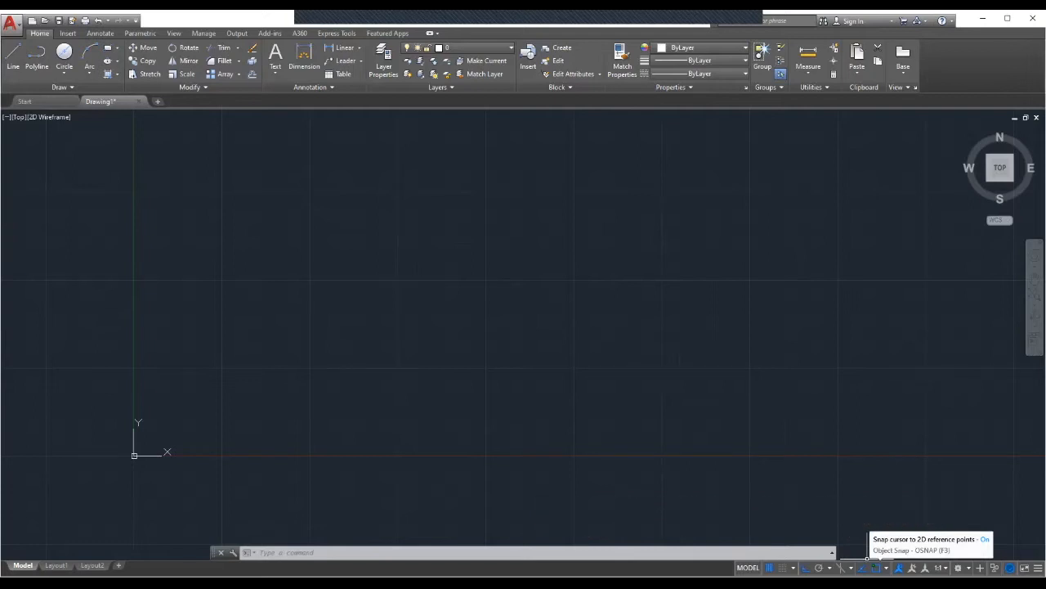
left_click(875, 567)
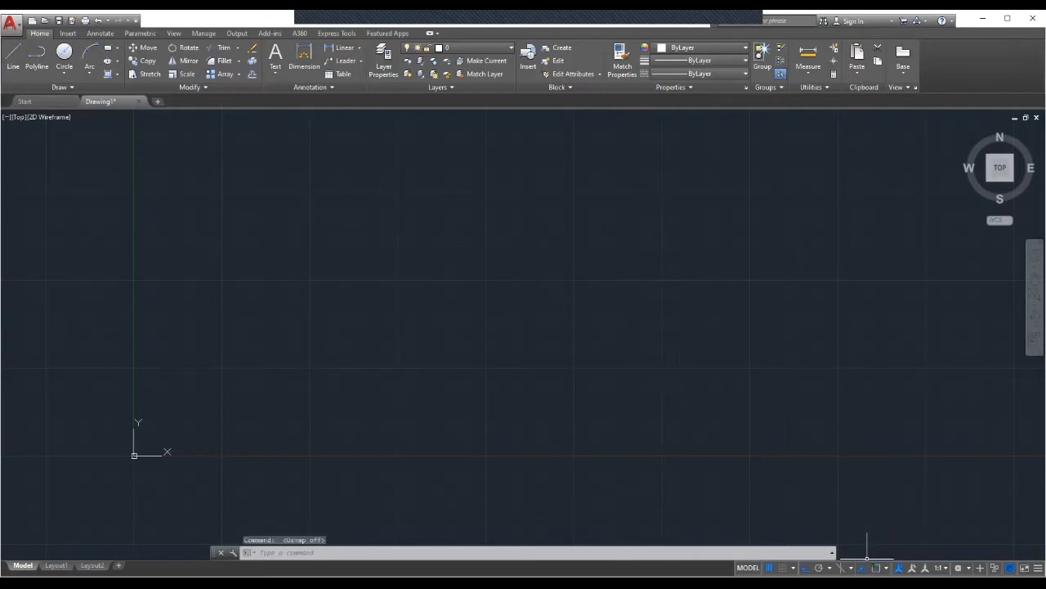
left_click(867, 565)
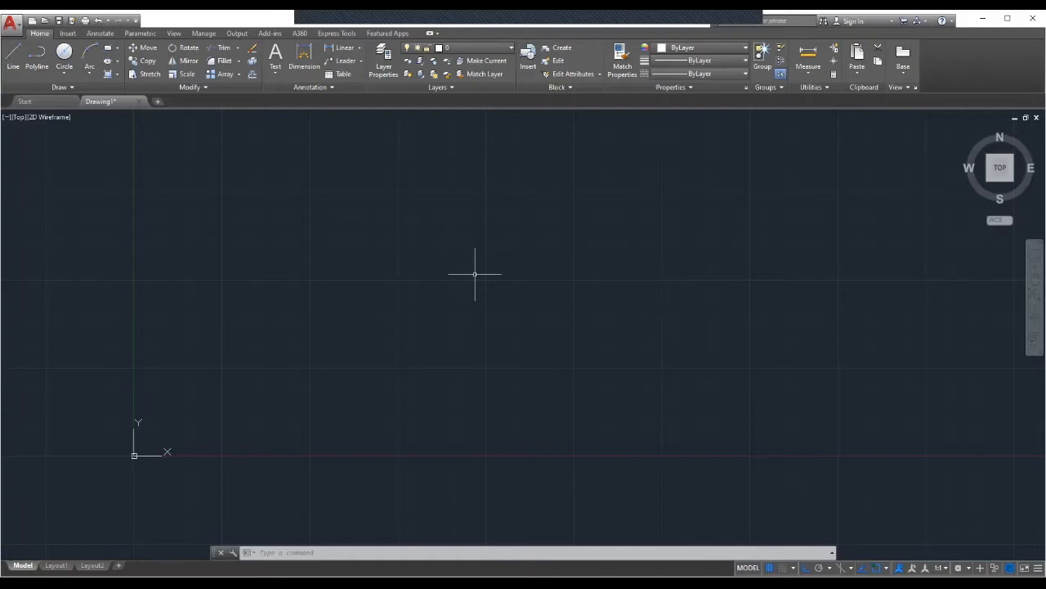
type("COPY")
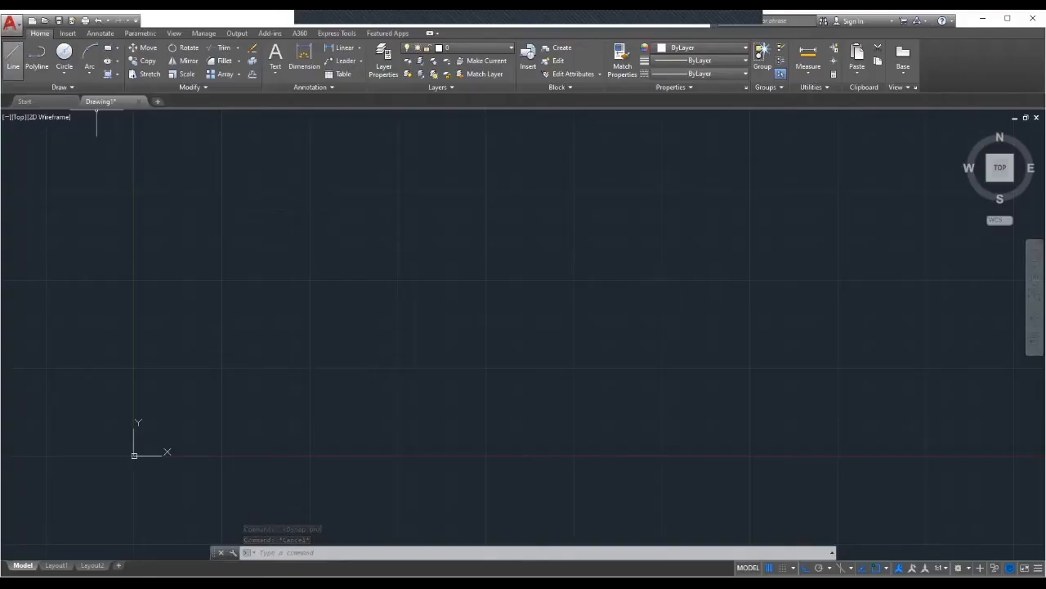
Draw a horizontal line about 30 units long above the X axis with ortho mode on.
left_click(13, 57)
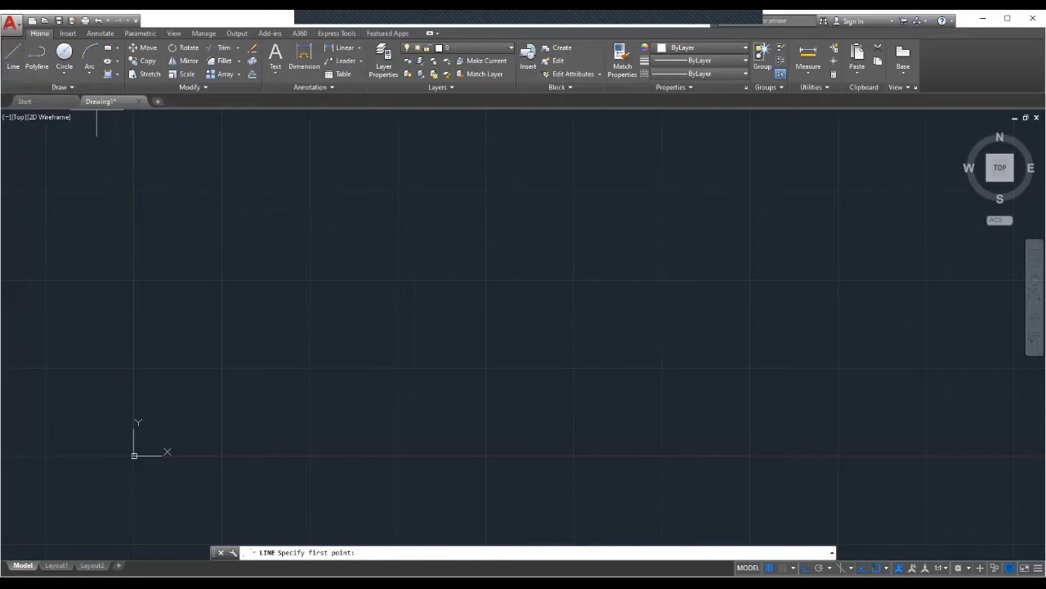
left_click(305, 290)
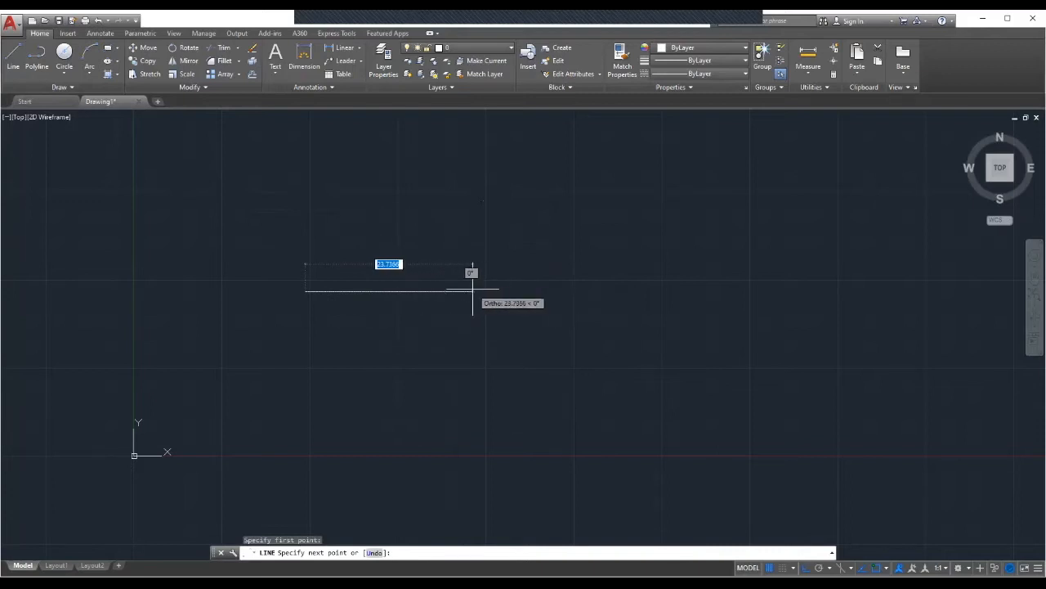
key("F8")
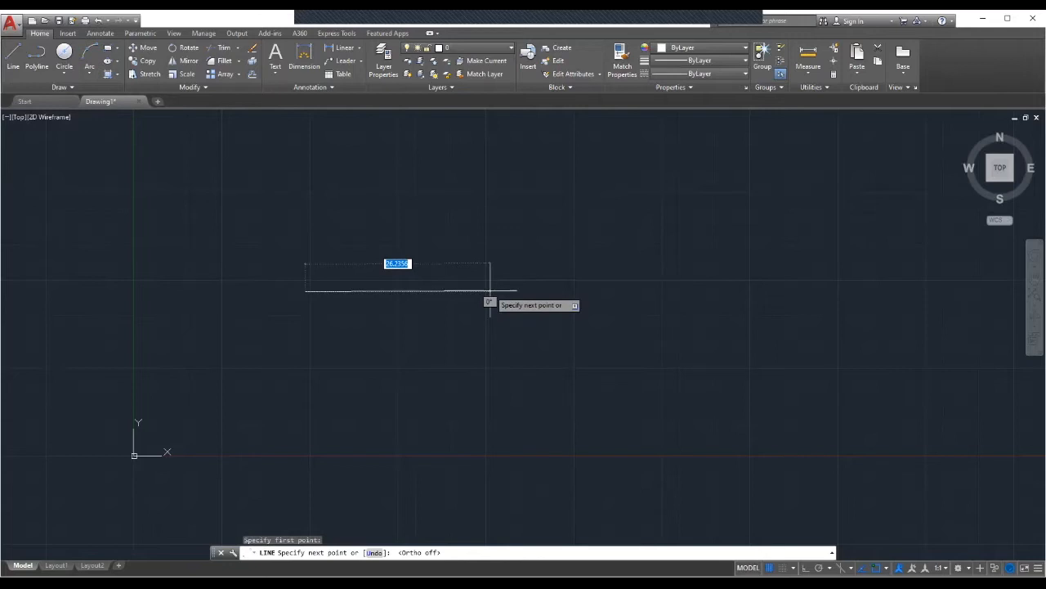
scroll(489, 290, "up", 2)
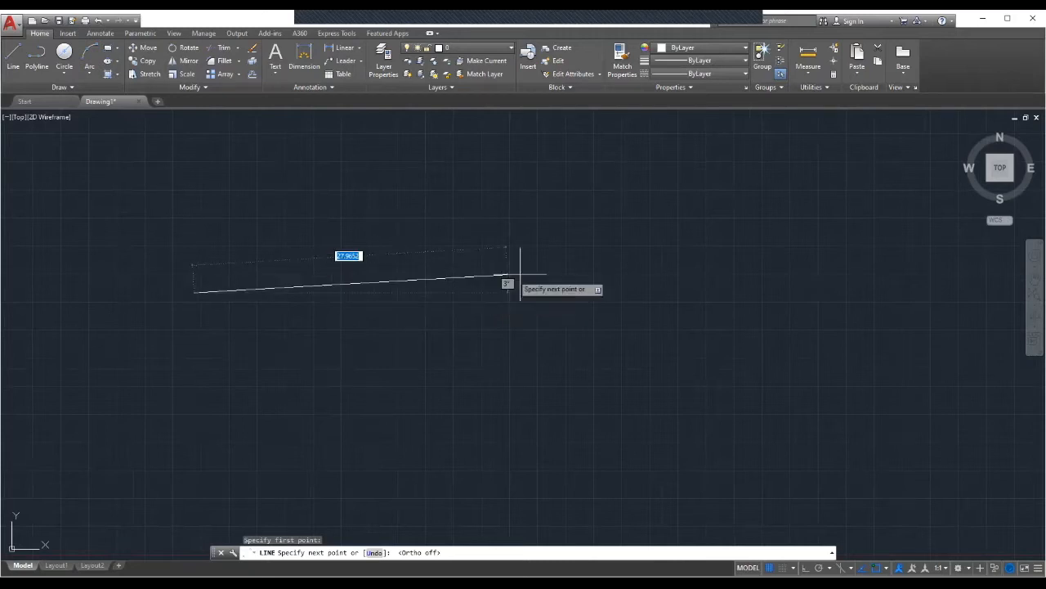
key("F8")
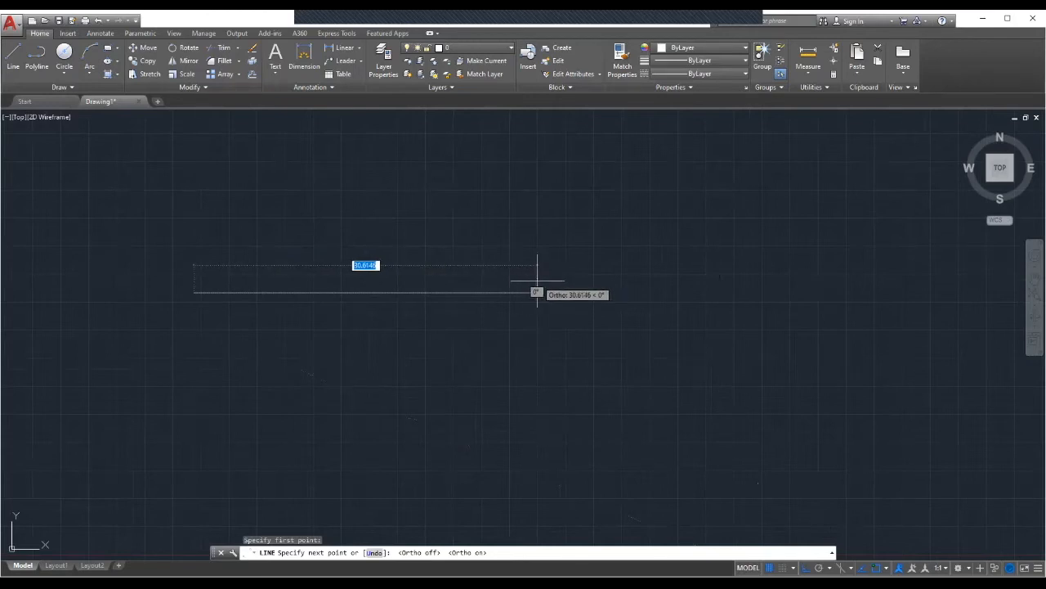
scroll(537, 293, "up", 2)
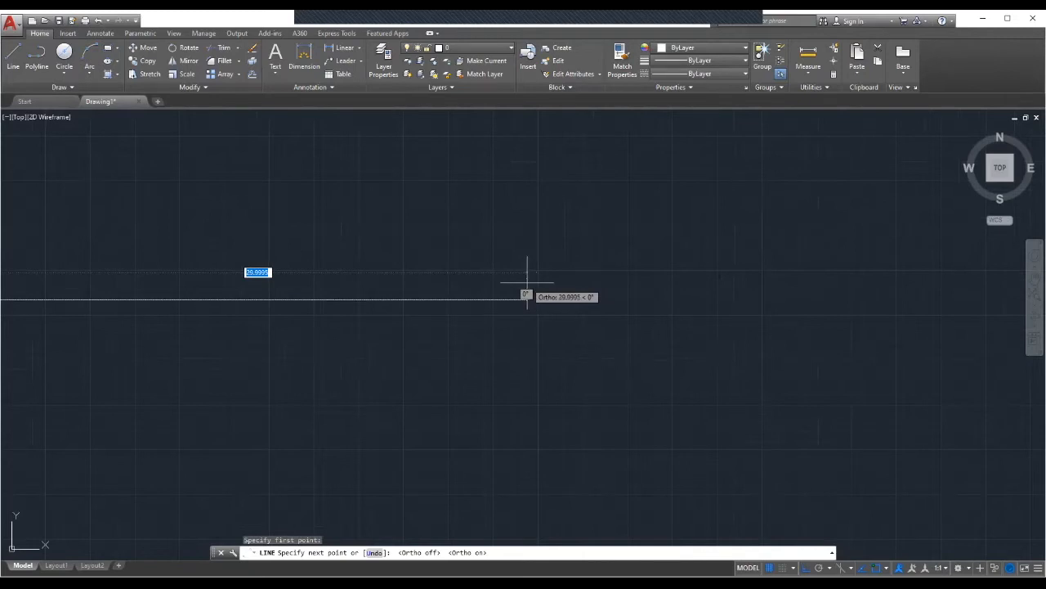
scroll(528, 296, "down", 5)
left_click(527, 284)
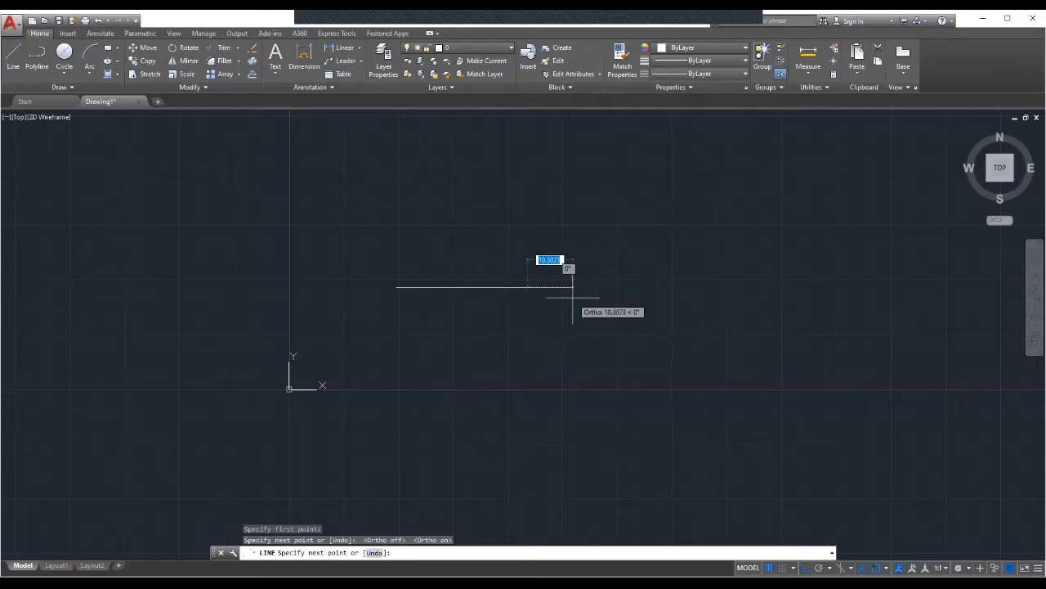
key("Escape")
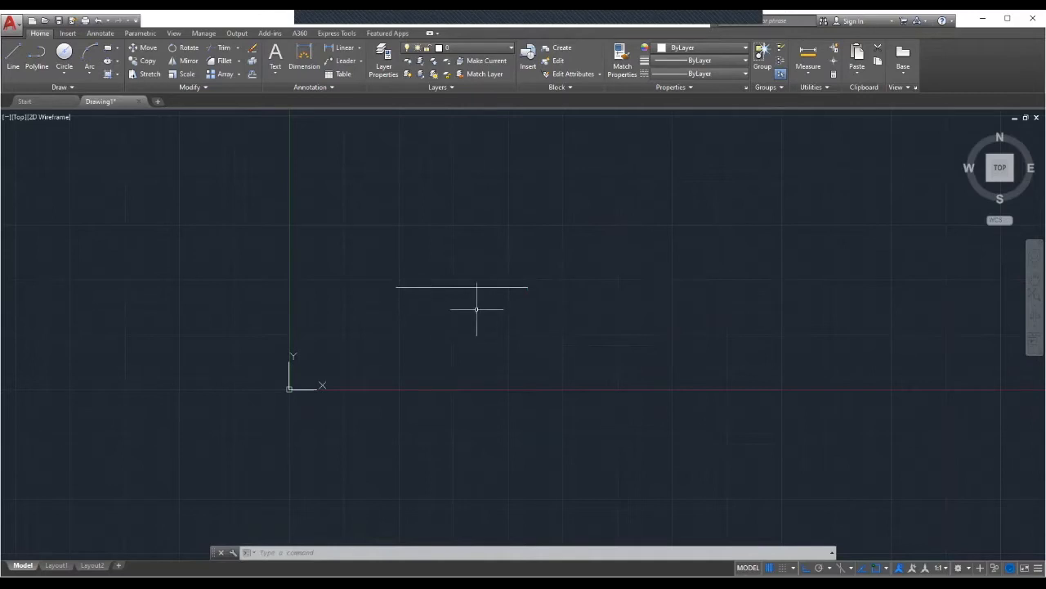
Draw a separate vertical line about 30 units long, up and to the right of the horizontal line.
left_click(13, 58)
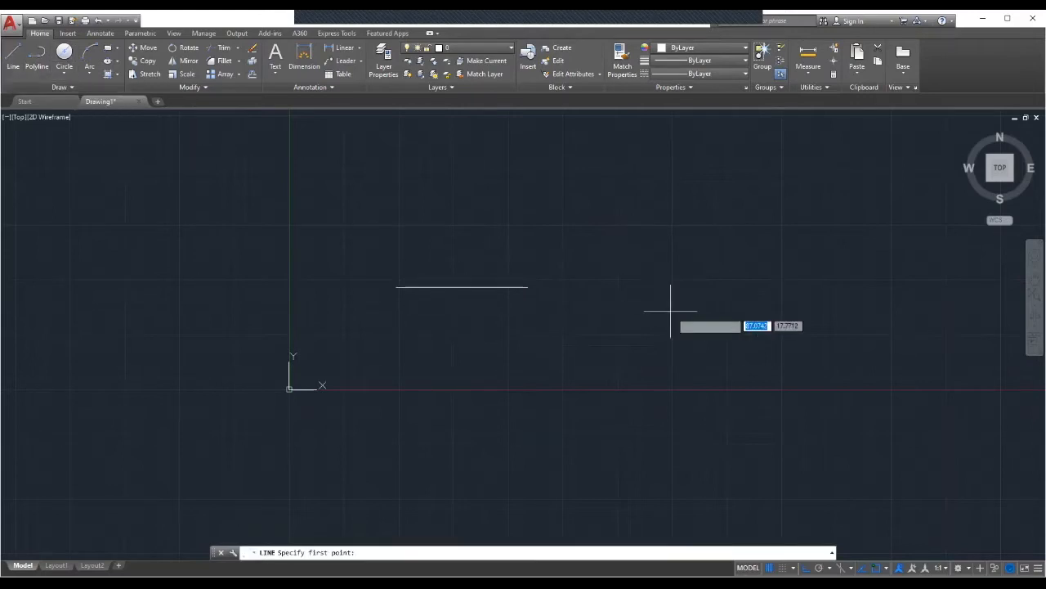
left_click(611, 147)
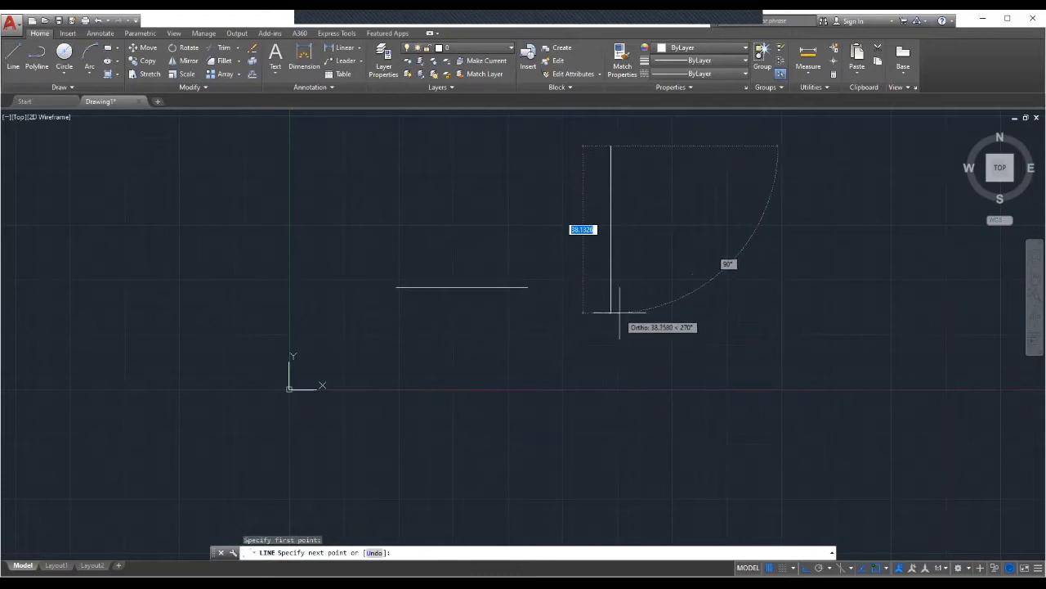
scroll(617, 295, "up", 2)
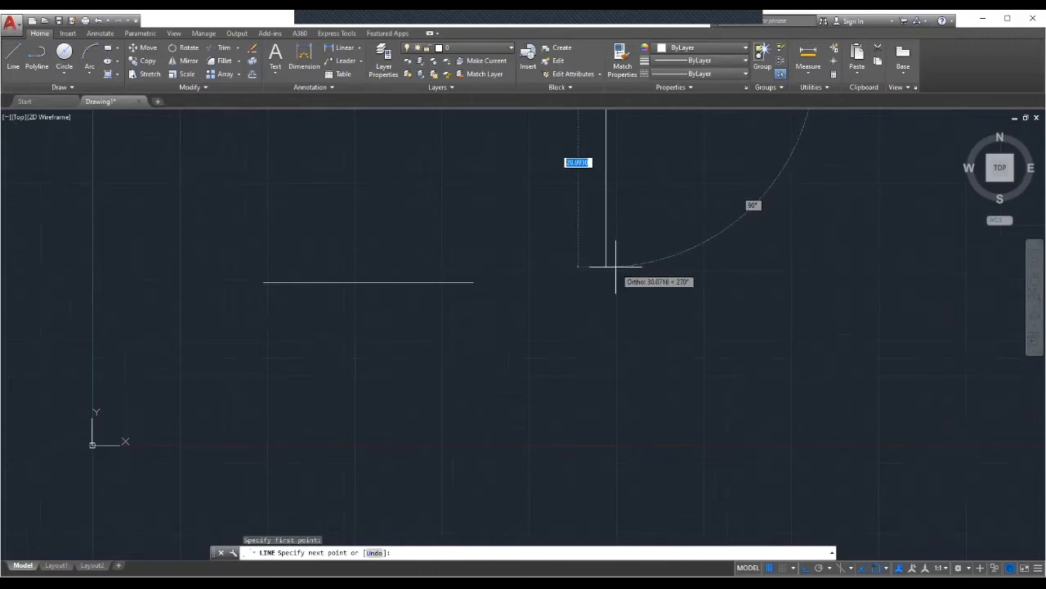
left_click(614, 263)
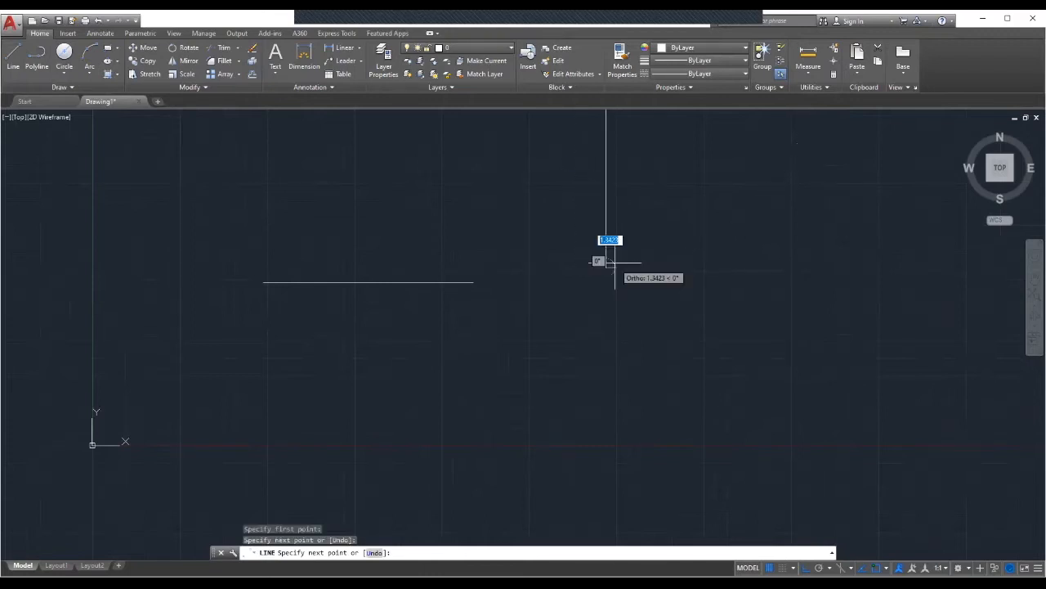
key("Escape")
scroll(658, 275, "down", 4)
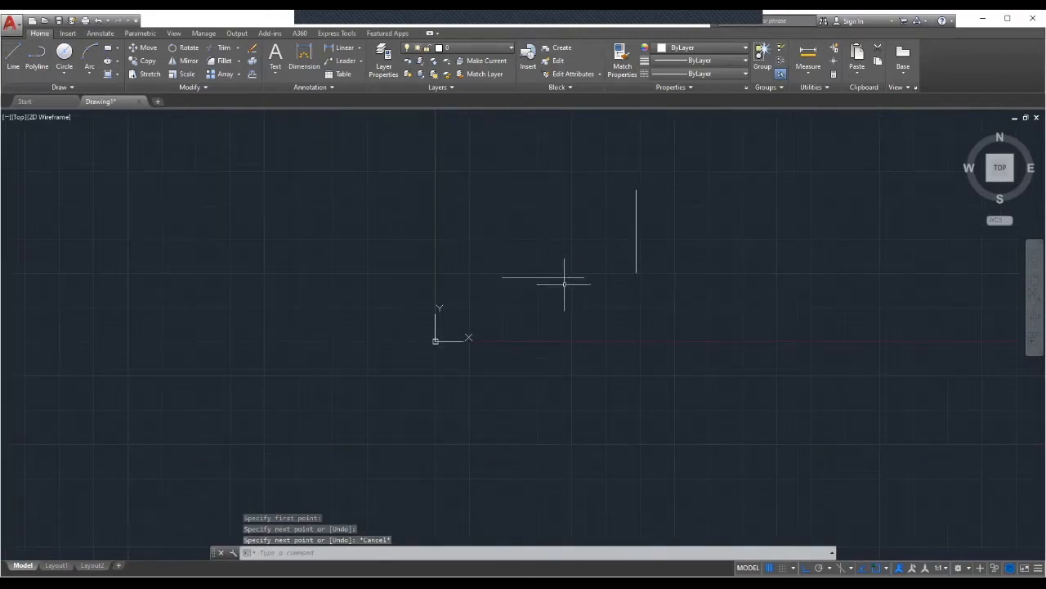
Draw a 30-unit horizontal line below the existing horizontal line, starting in line with its left end.
middle_click_drag(667, 210, 546, 326)
scroll(539, 334, "up", 2)
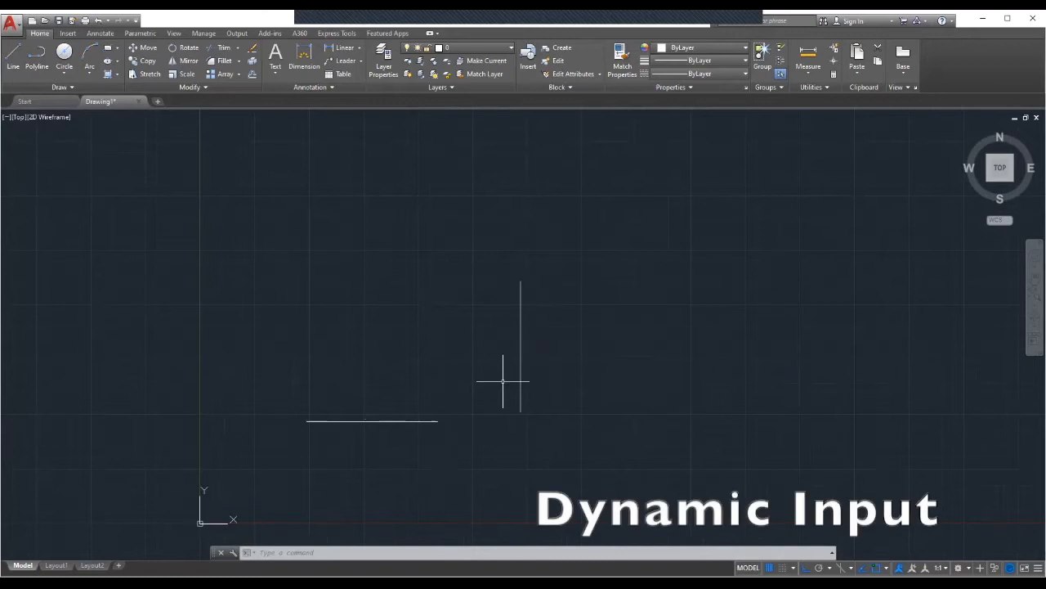
scroll(344, 458, "up", 2)
left_click(13, 57)
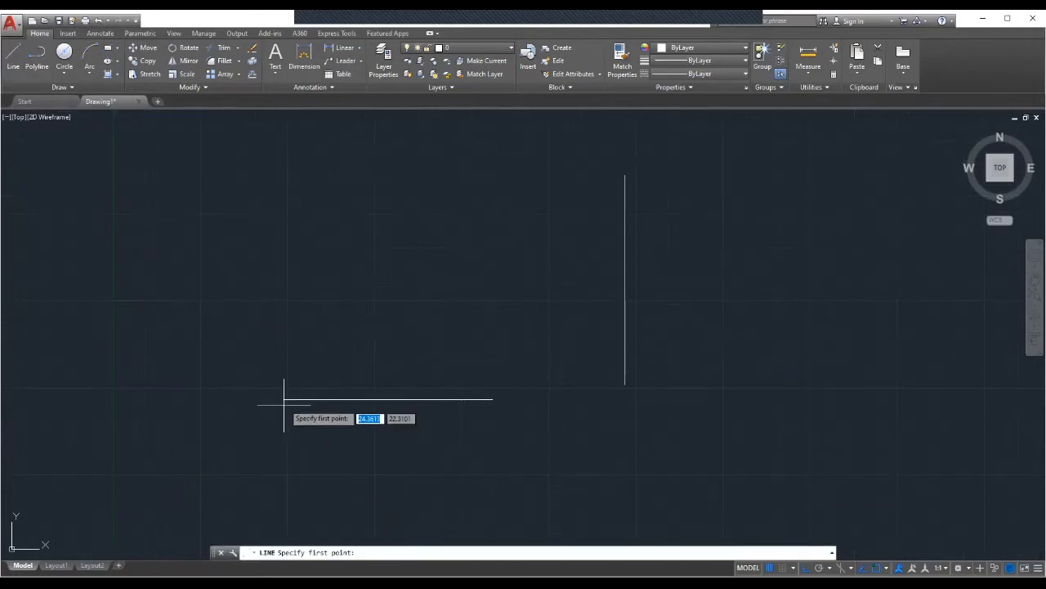
left_click(283, 458)
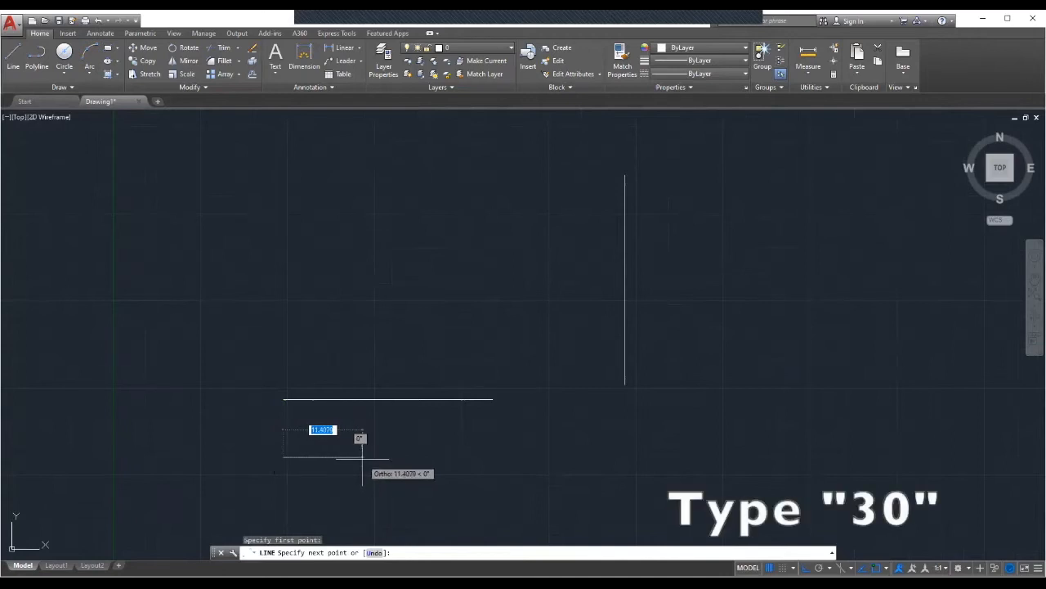
type("30")
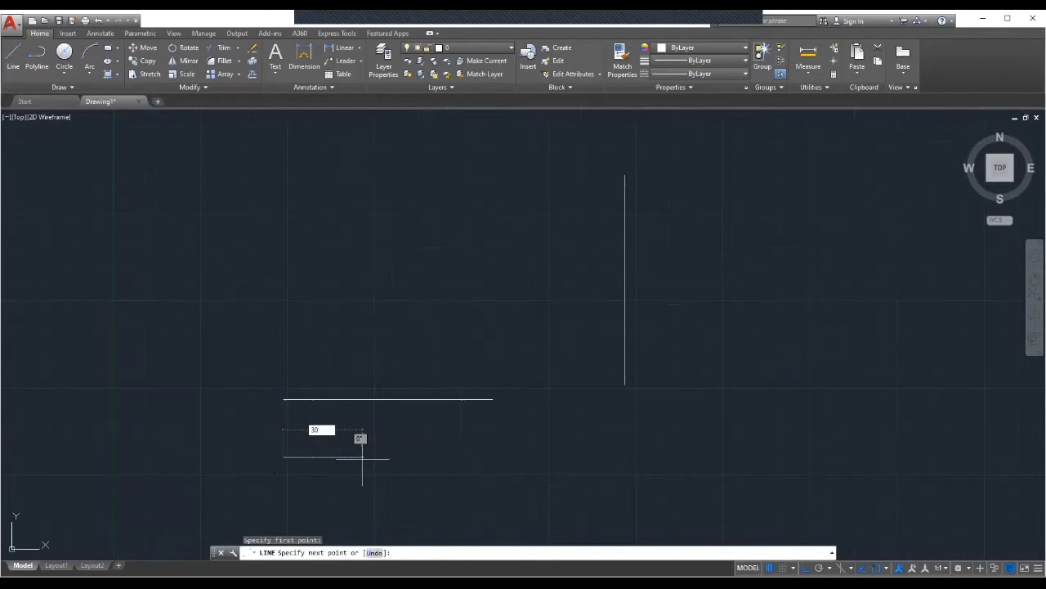
key("Return")
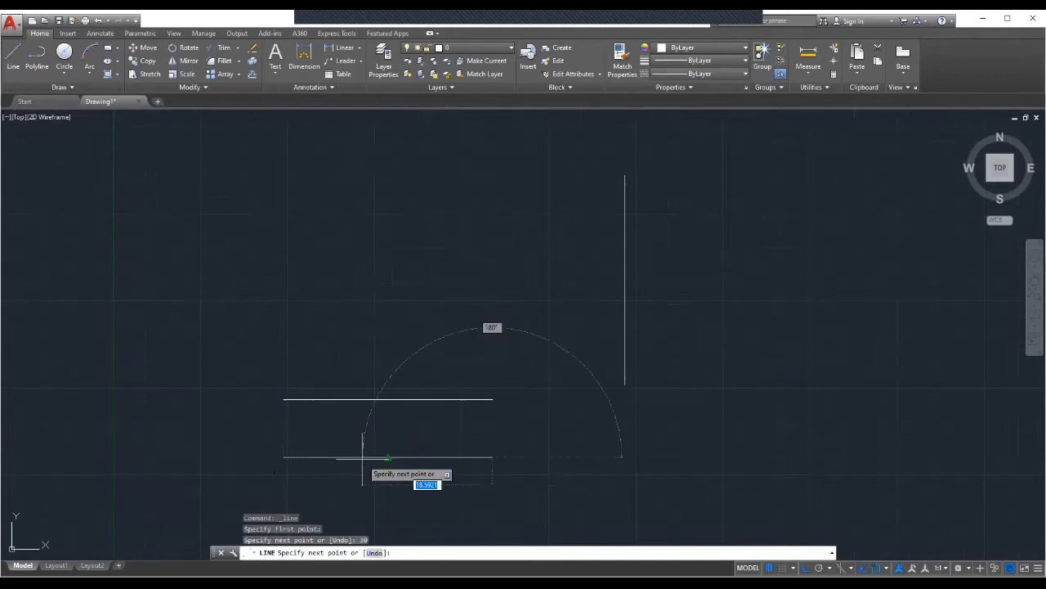
key("Escape")
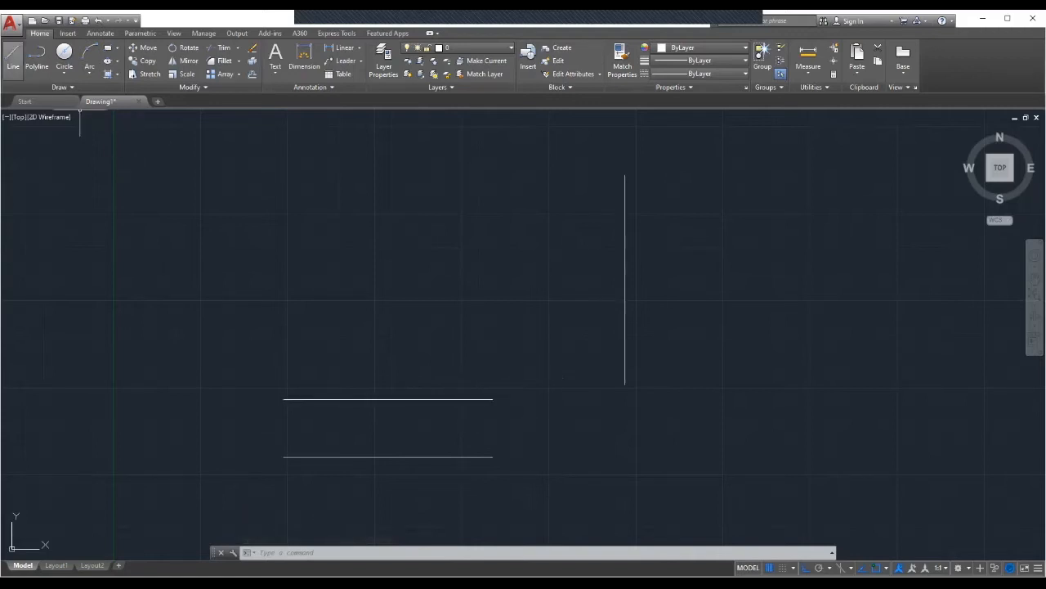
Draw a 30-unit vertical line downward to the right of the existing vertical line, starting level with its top end.
left_click(14, 58)
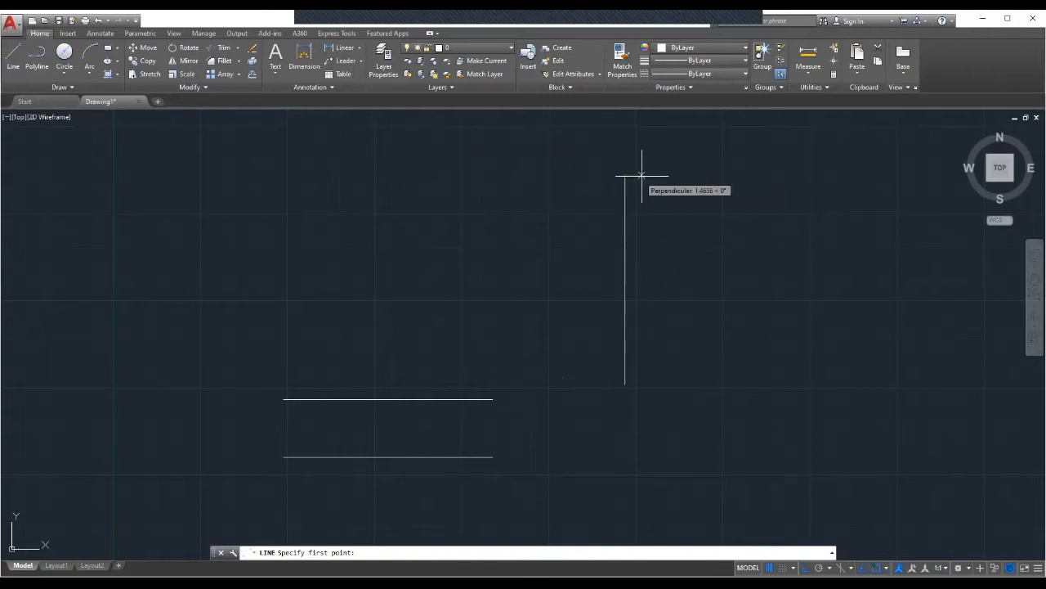
left_click(683, 175)
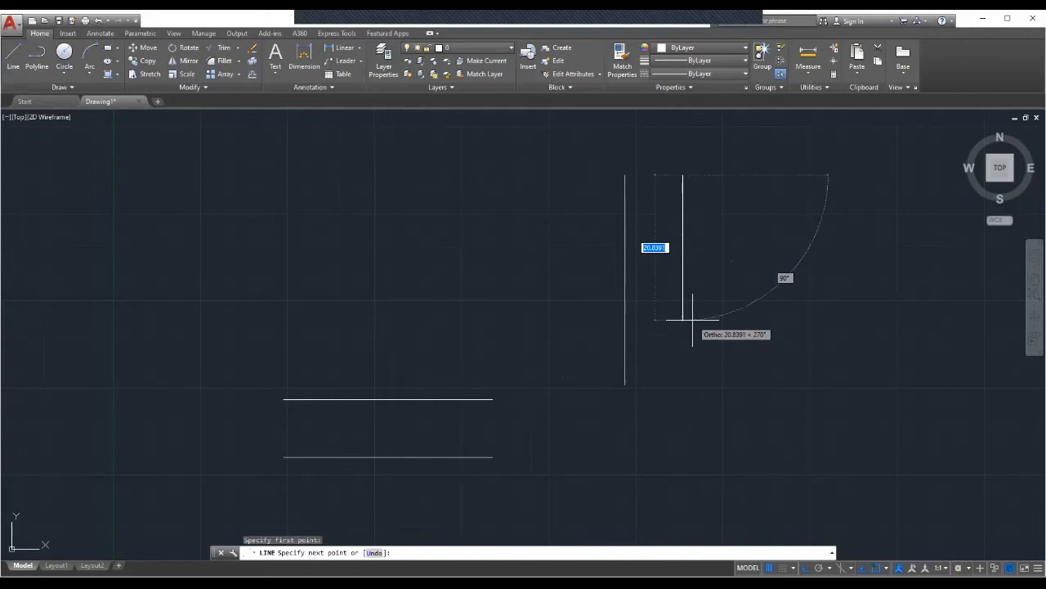
type("30")
key("Return")
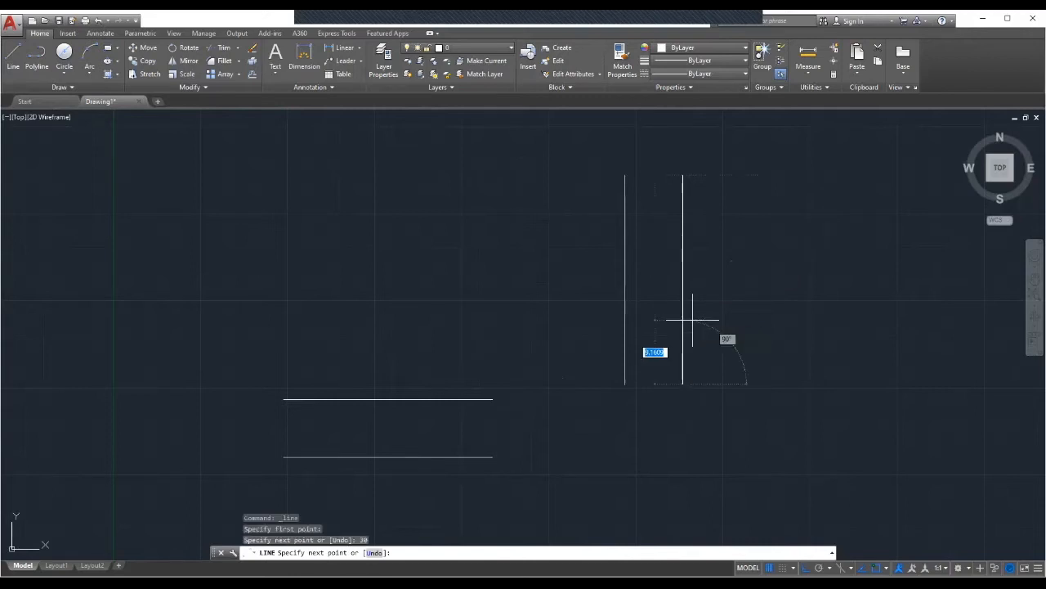
key("Escape")
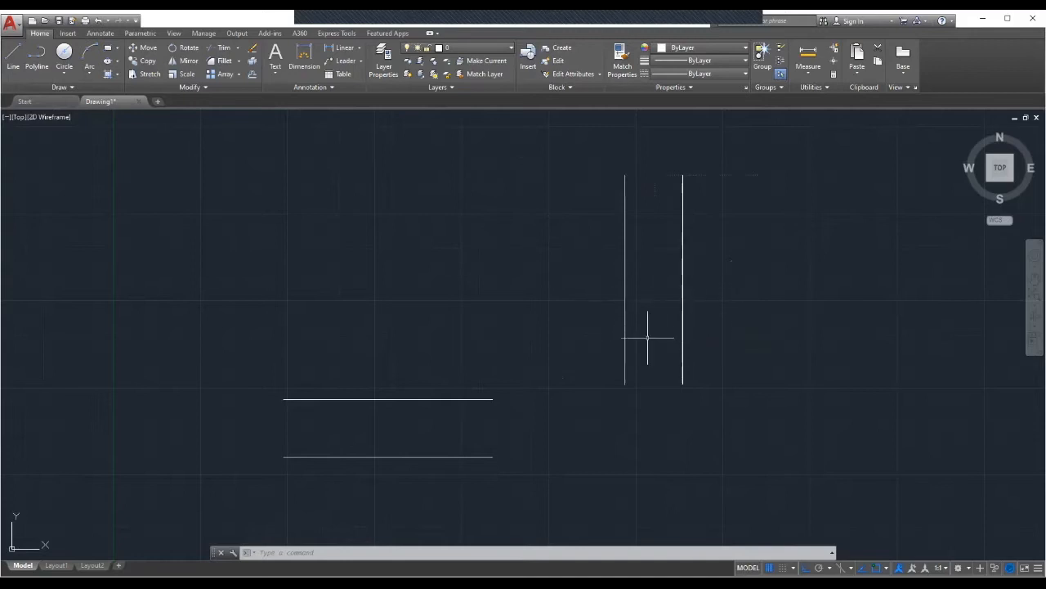
With ortho mode turned off, draw a line about 30 units long at 45° up and to the right, beside the vertical lines.
scroll(681, 340, "down", 2)
scroll(680, 340, "up", 2)
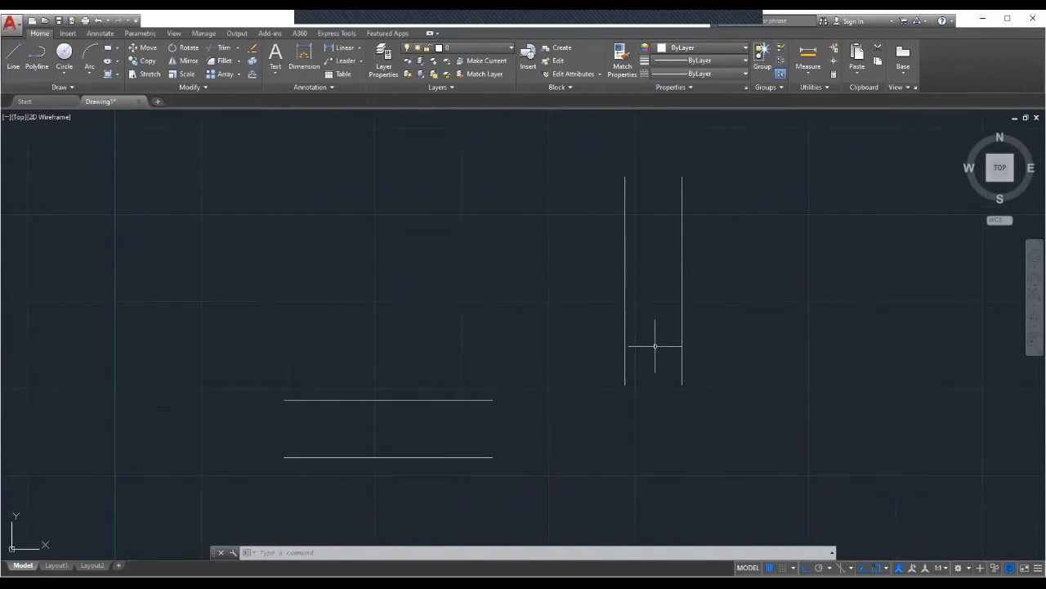
mouse_move(712, 351)
middle_mouse_down()
mouse_move(565, 330)
mouse_move(428, 326)
middle_mouse_up()
mouse_move(535, 318)
middle_mouse_down()
mouse_move(766, 310)
mouse_move(842, 320)
mouse_move(479, 313)
mouse_move(498, 303)
mouse_move(509, 312)
middle_mouse_up()
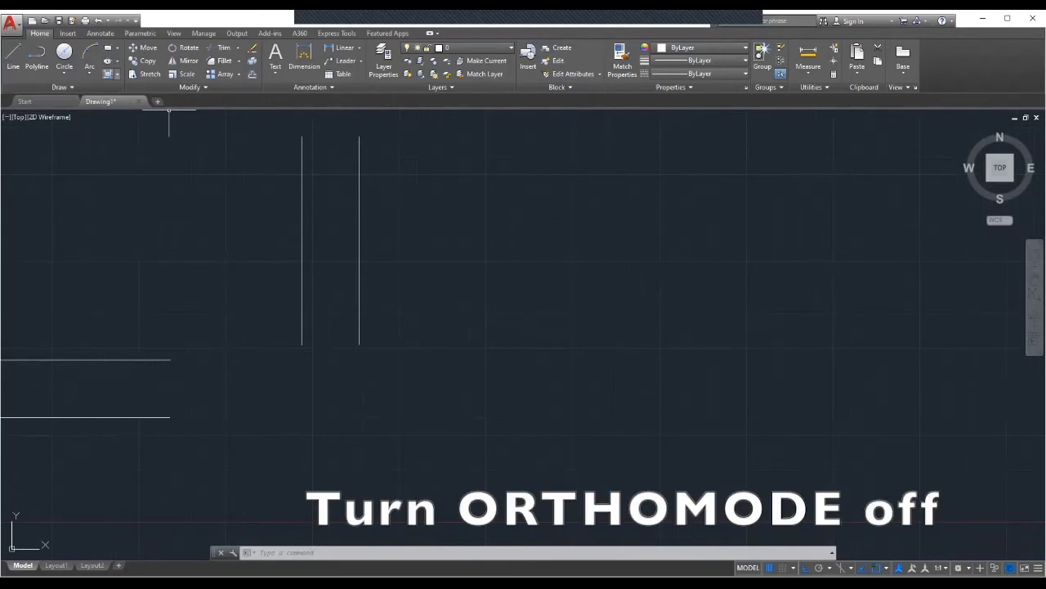
left_click(13, 57)
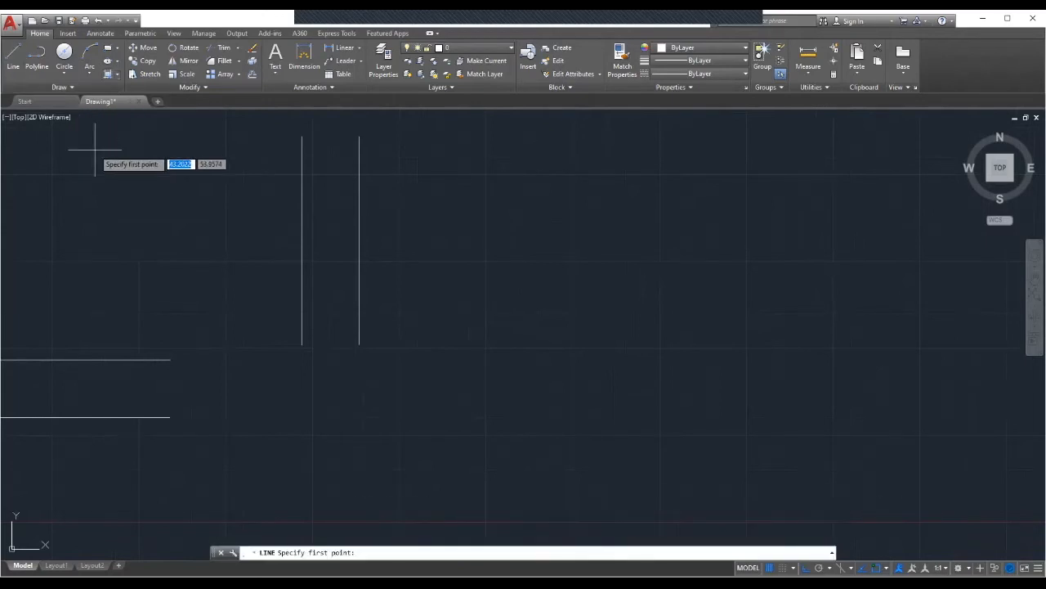
left_click(504, 354)
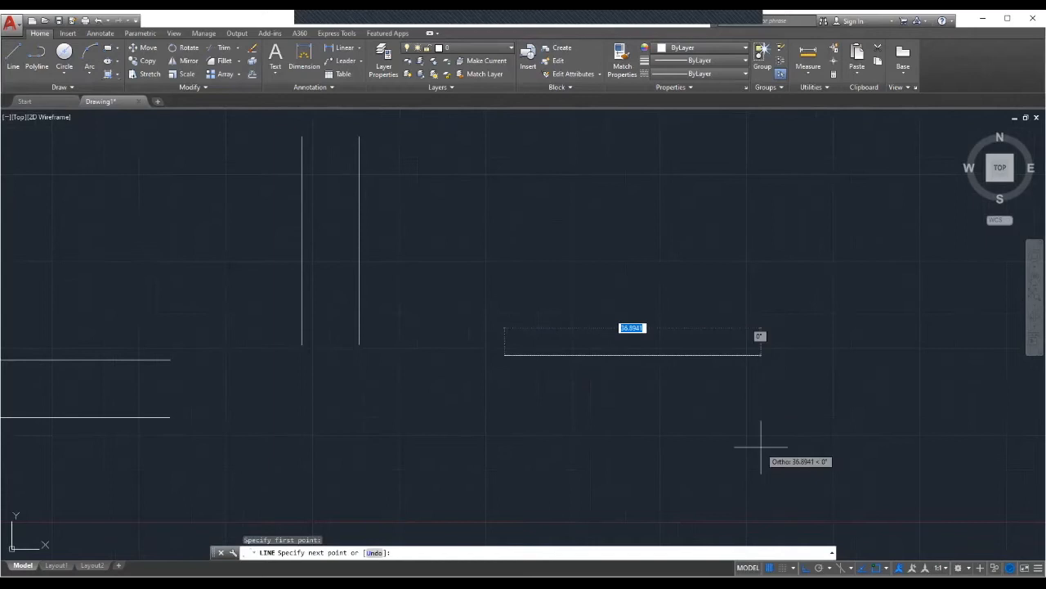
left_click(806, 567)
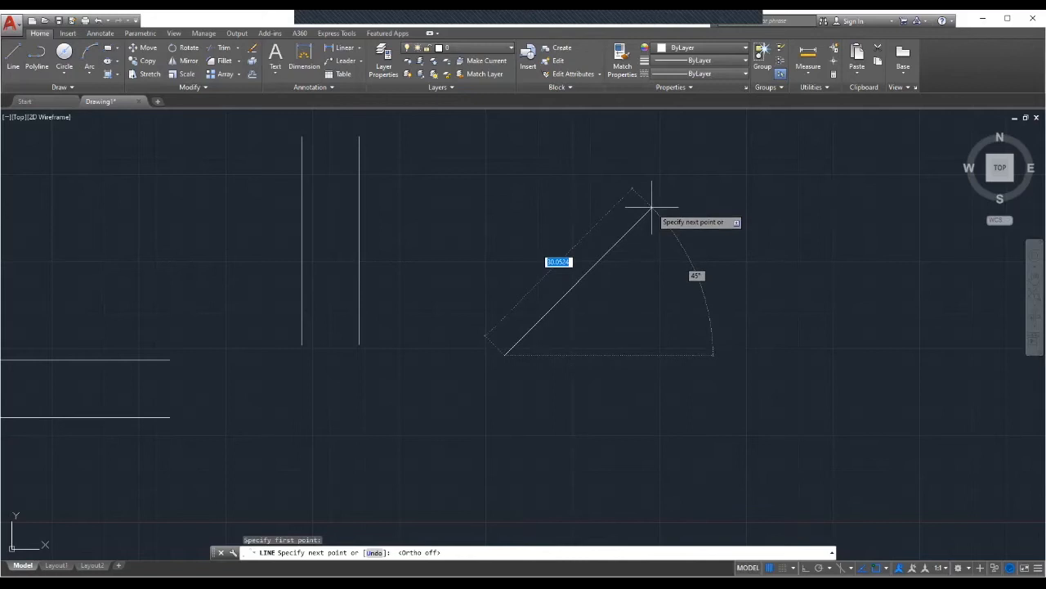
left_click(652, 210)
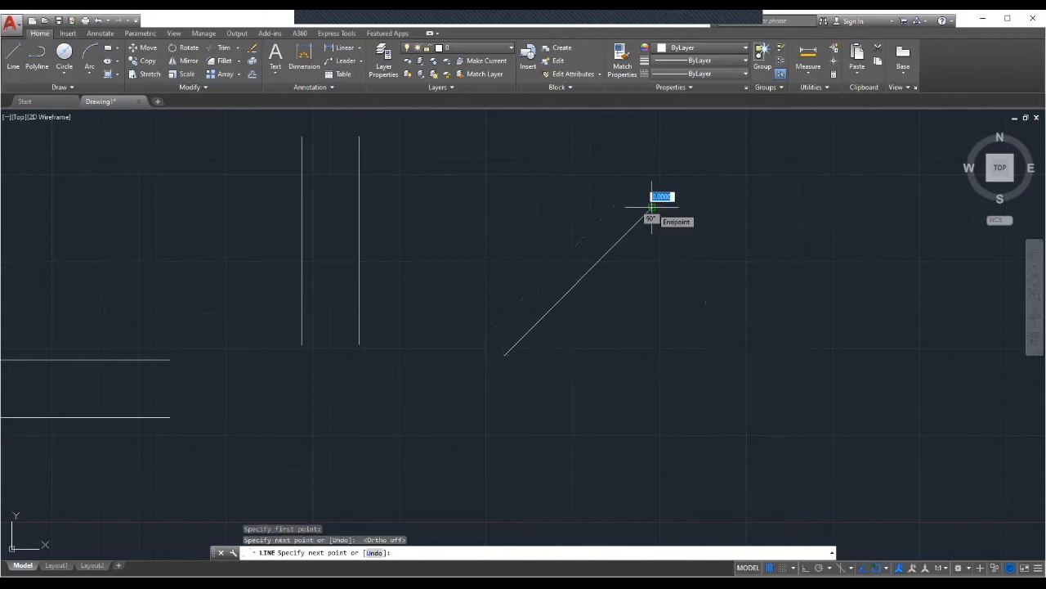
key("Escape")
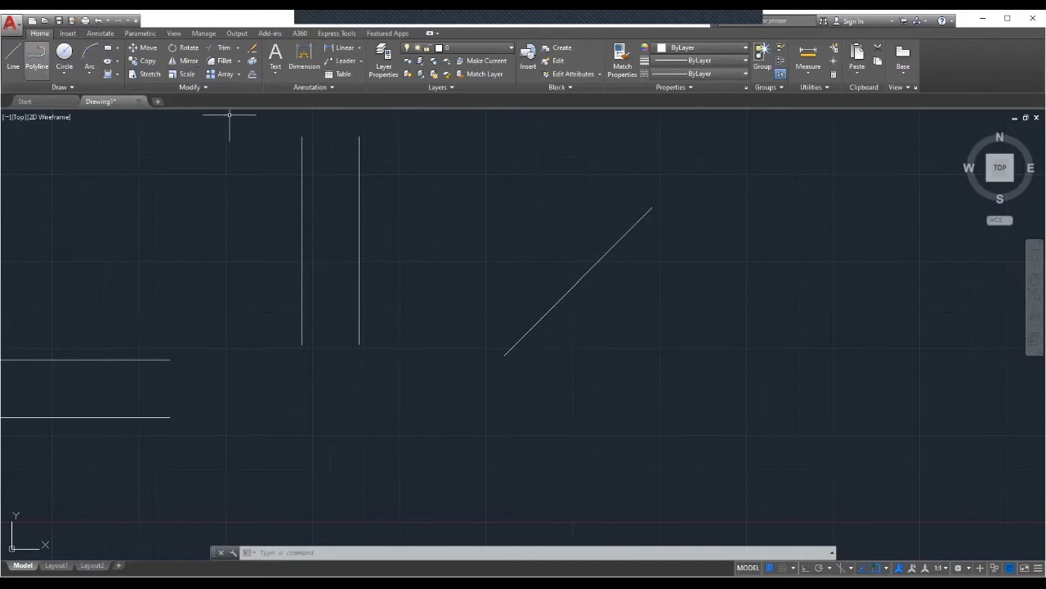
Draw a line about 30 units long at 135°, well to the right of the 45° line and rising toward it.
key("l")
key("Return")
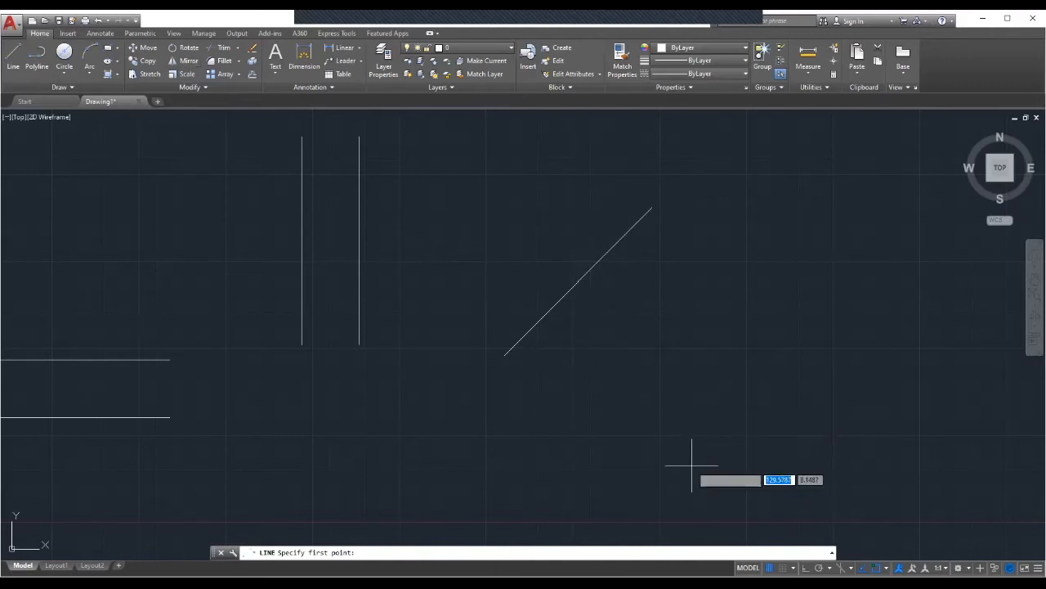
middle_click_drag(883, 367, 533, 371)
left_click(727, 336)
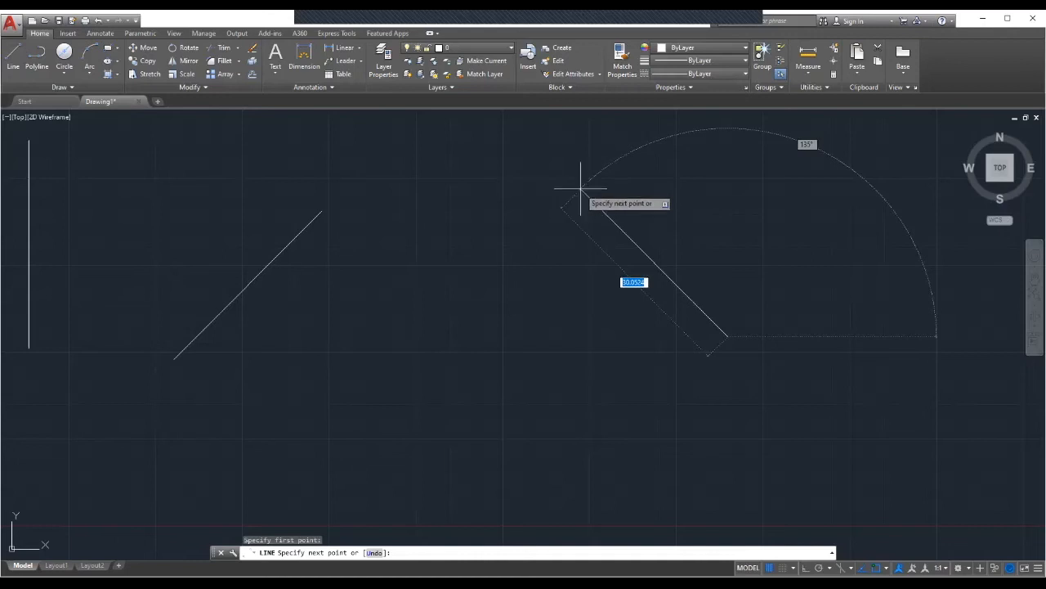
left_click(580, 188)
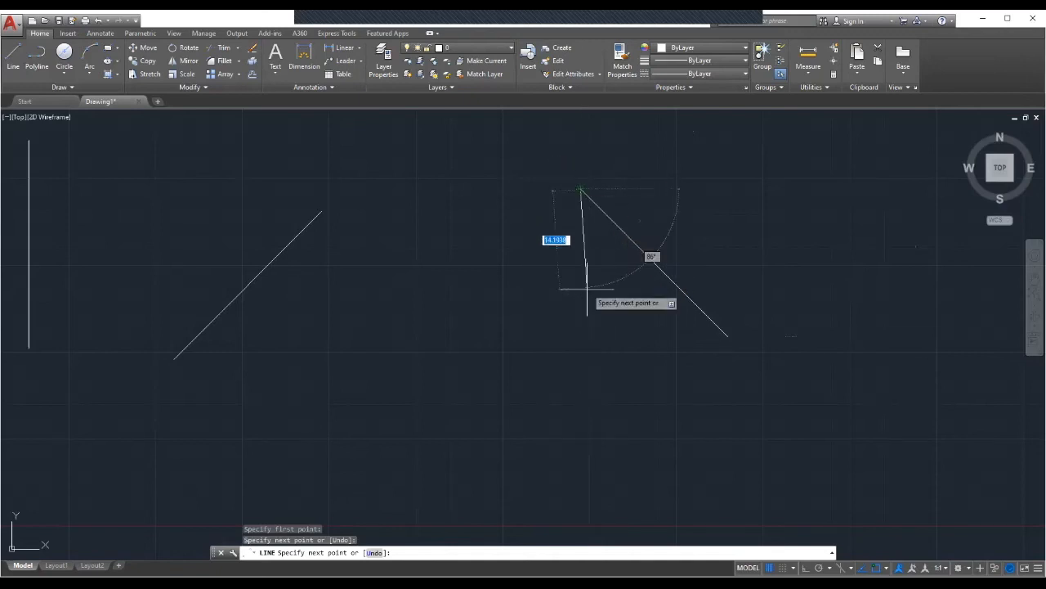
key("Escape")
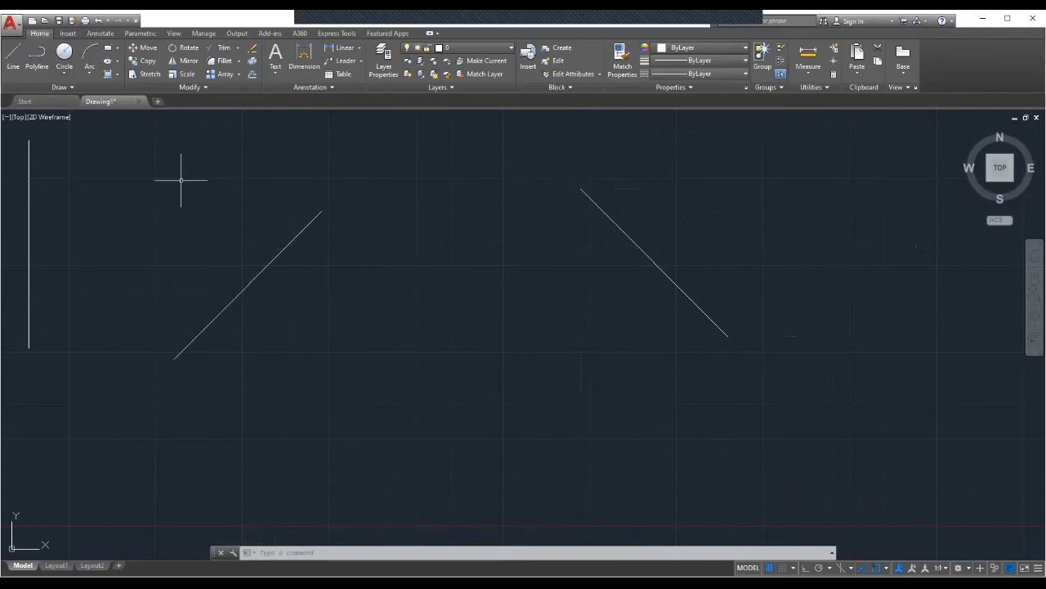
Draw a line exactly 30 units long at 60° between the two diagonal lines, starting near the lower end of the 45° line.
left_click(13, 59)
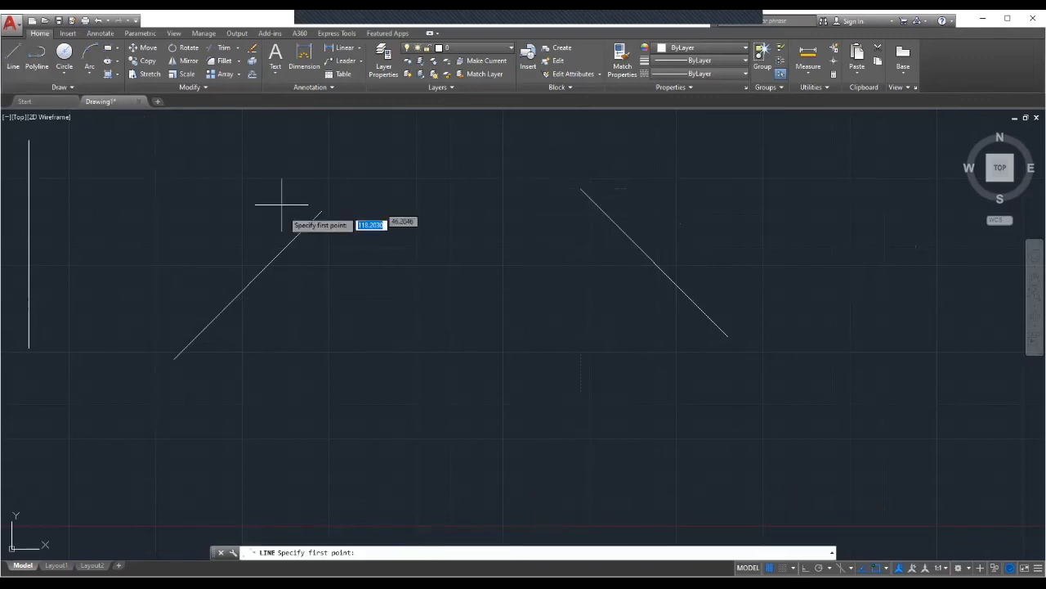
left_click(352, 377)
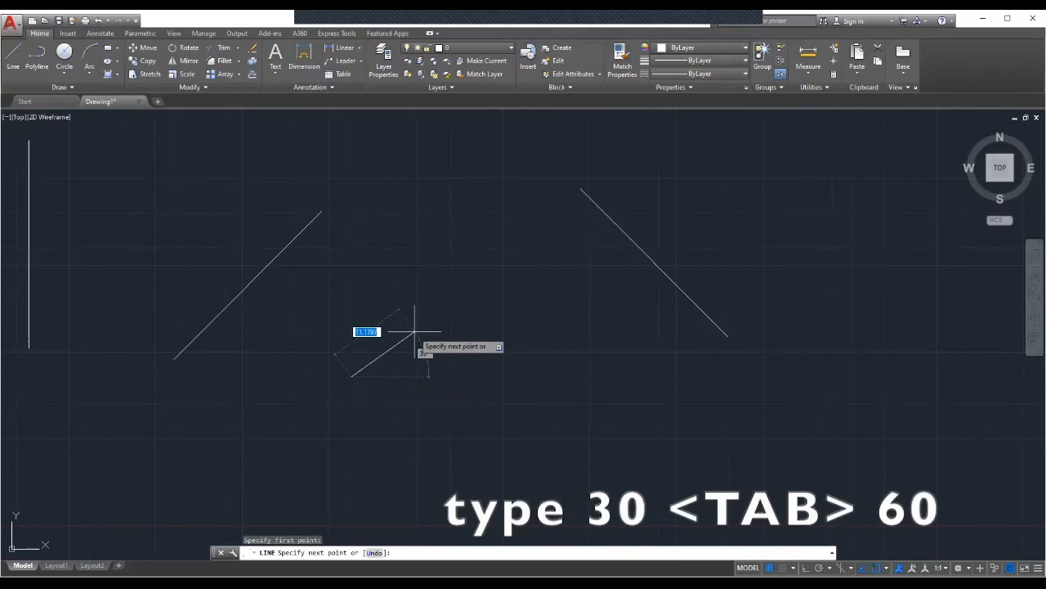
type("30")
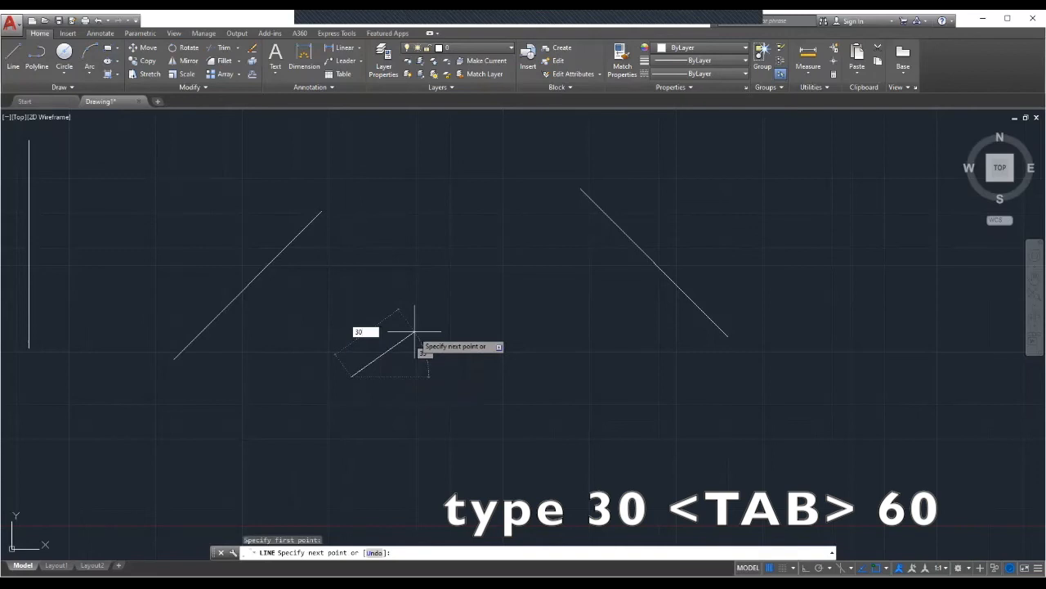
key("Tab")
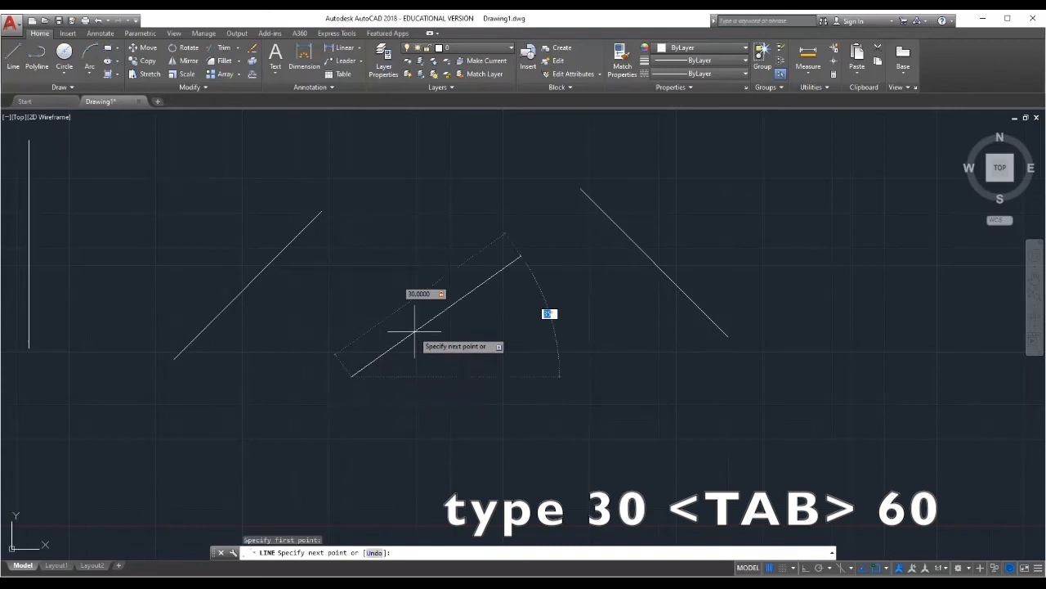
type("60")
key("Return")
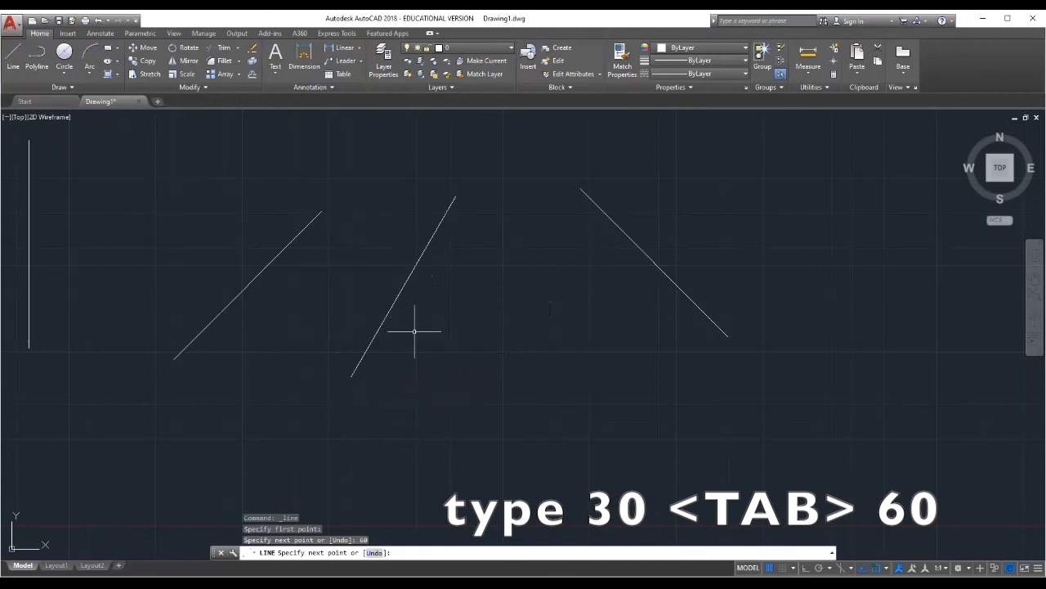
key("Escape")
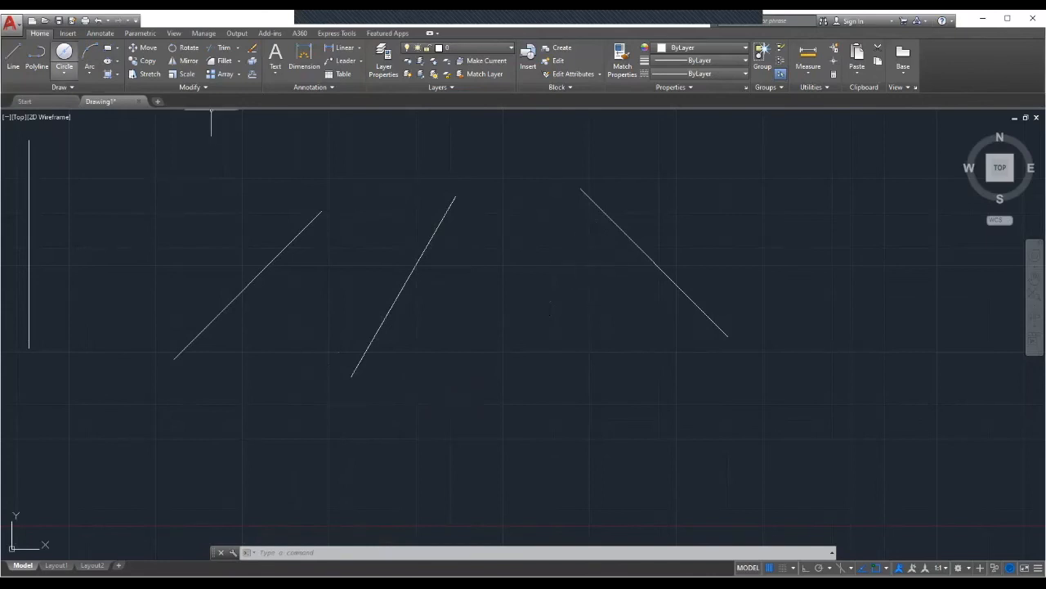
Draw a line exactly 30 units long at 120°, starting below the 135° line and rising to the left.
left_click(13, 58)
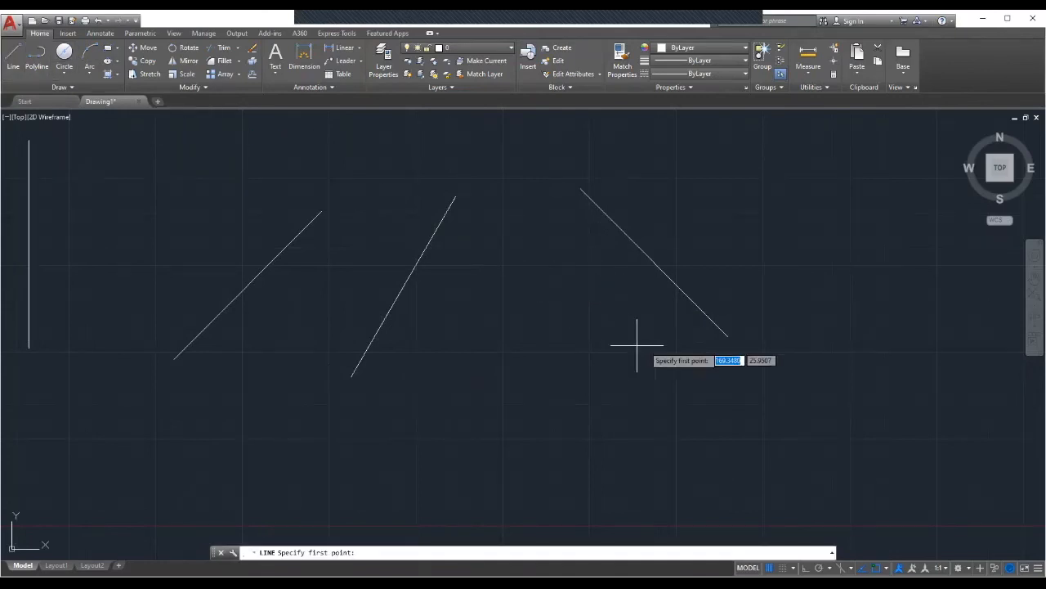
left_click(654, 378)
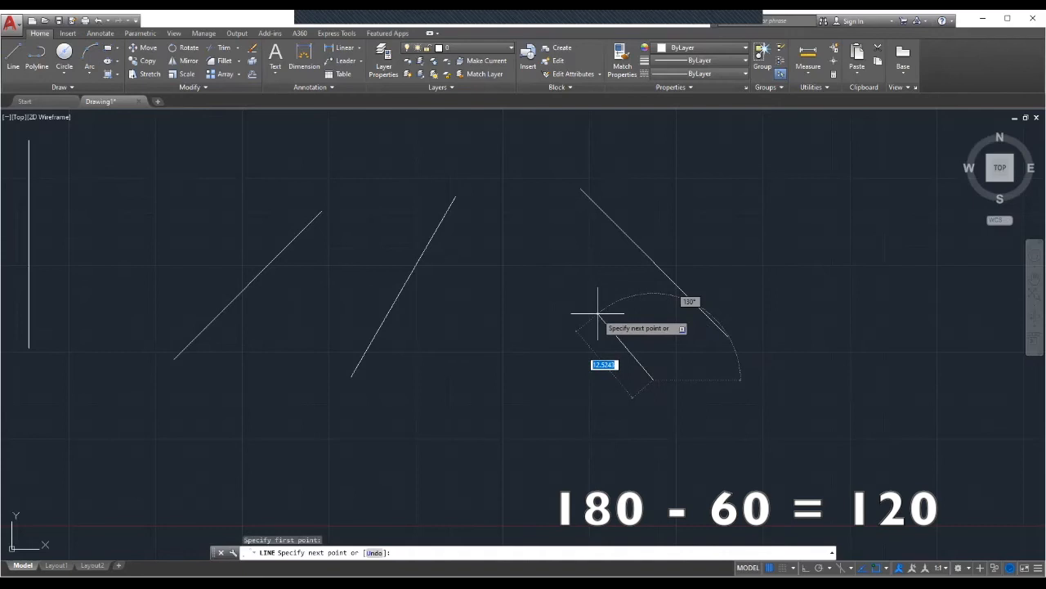
type("30")
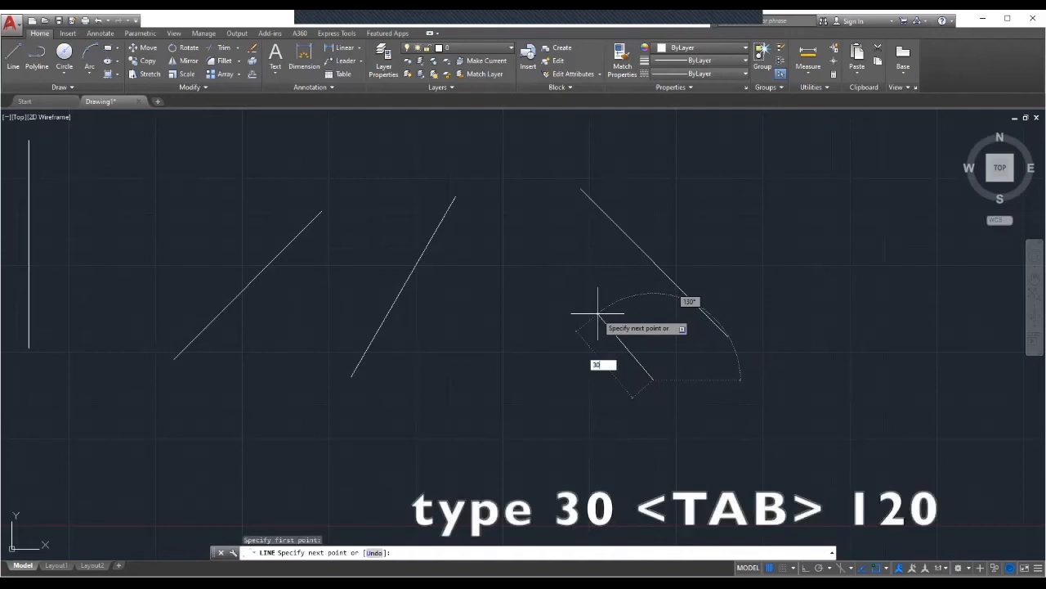
key("Tab")
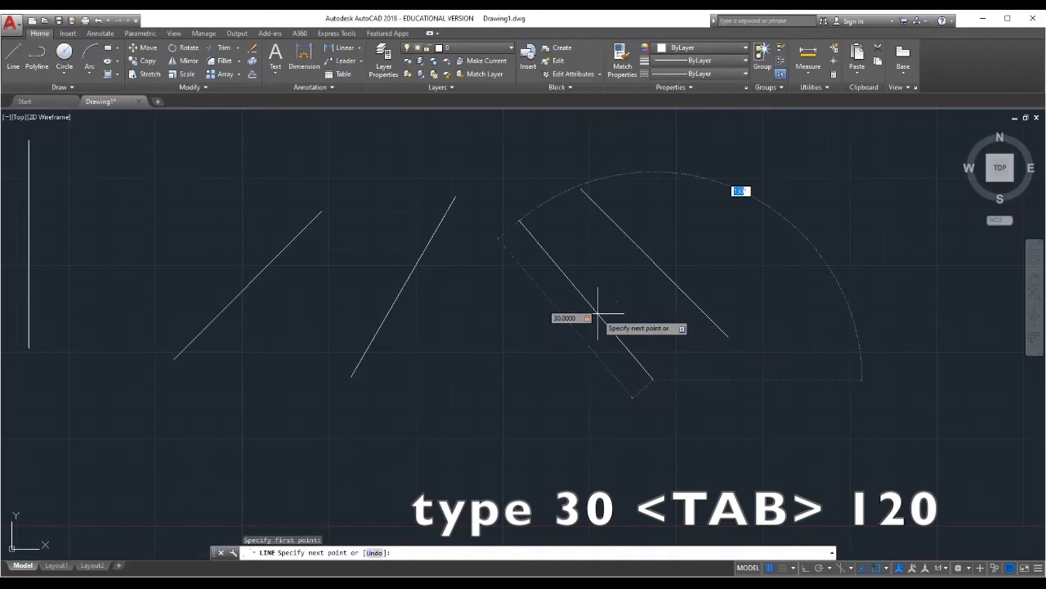
type("120")
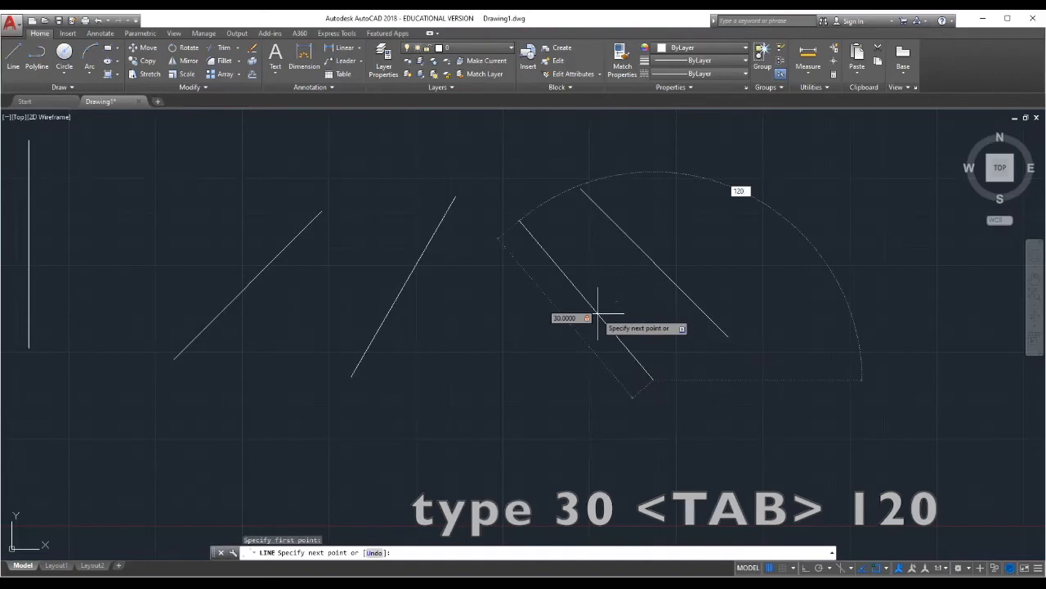
key("Return")
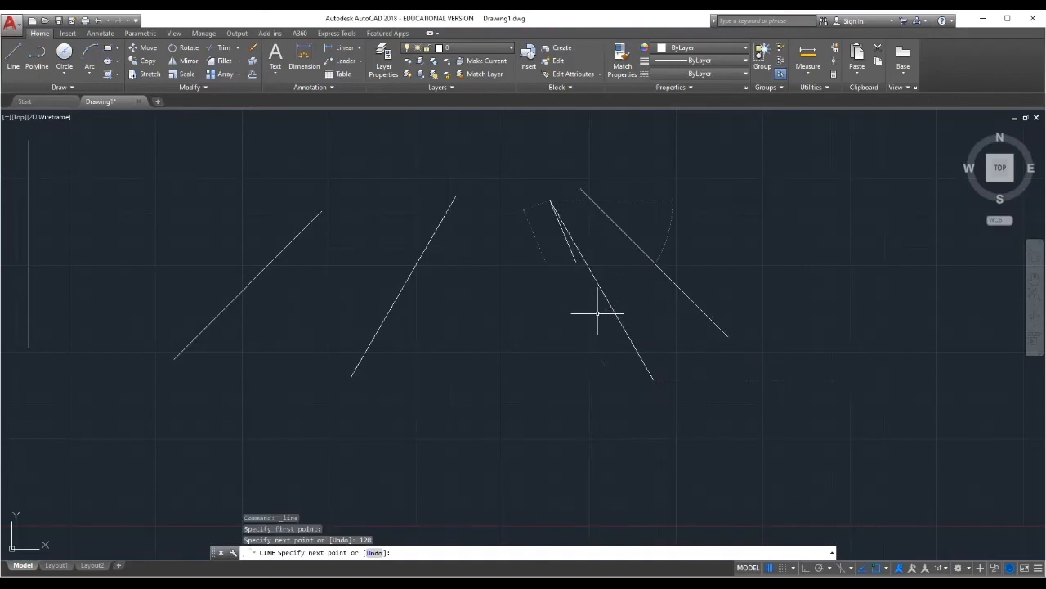
key("Escape")
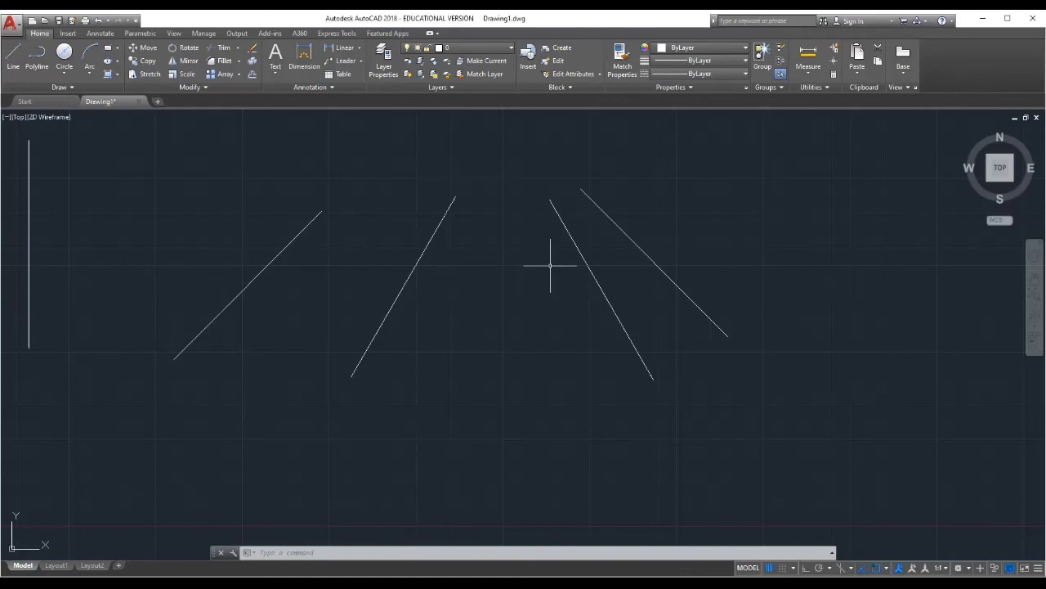
With ortho mode turned on, draw a 45-unit horizontal line to the right in the empty space beyond the angled lines.
scroll(551, 266, "down", 4)
middle_click_drag(618, 275, 332, 282)
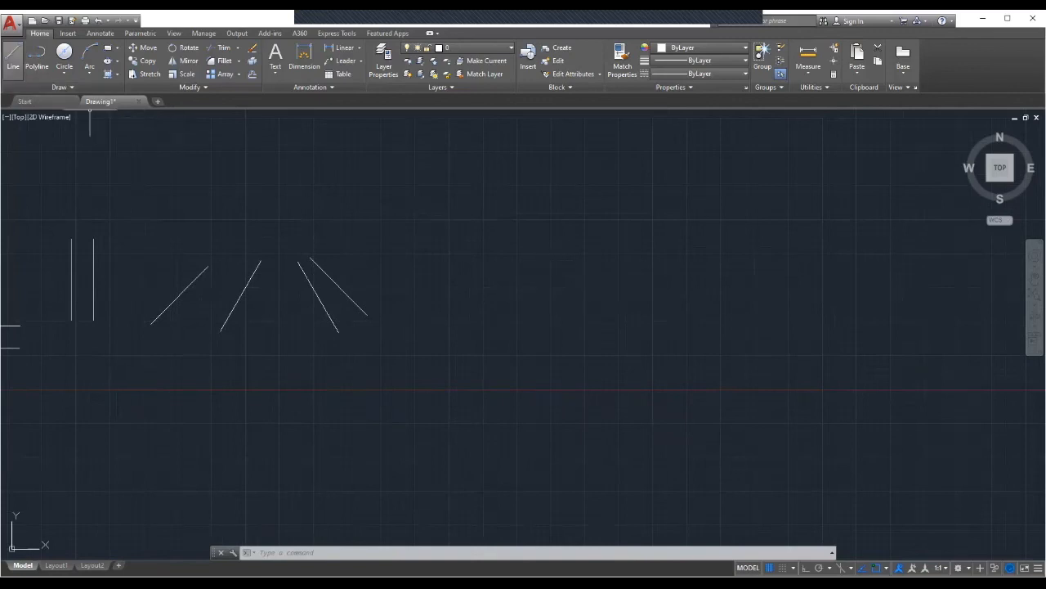
left_click(13, 58)
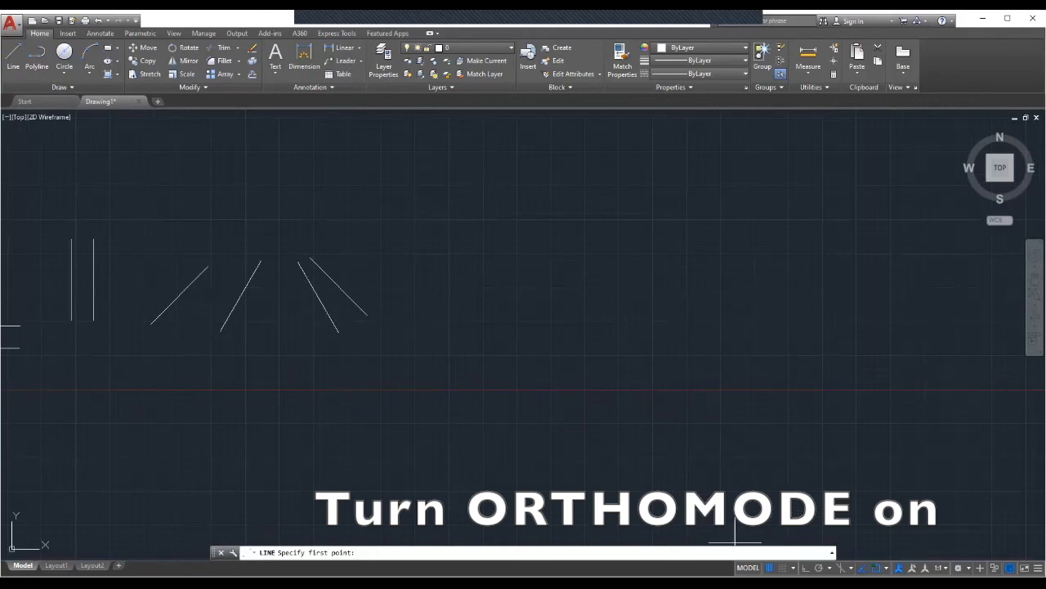
left_click(805, 567)
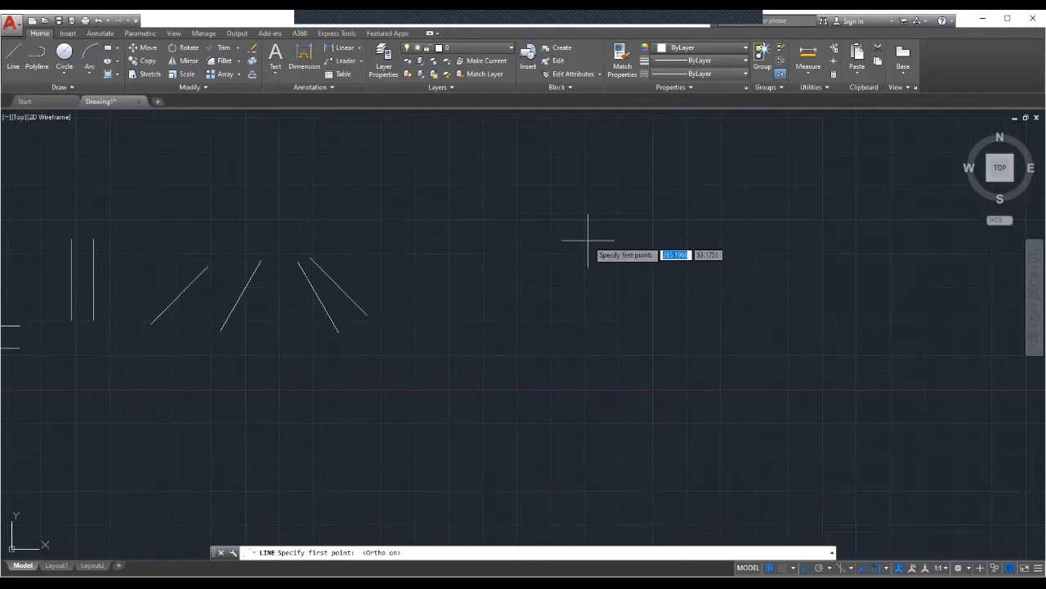
left_click(514, 219)
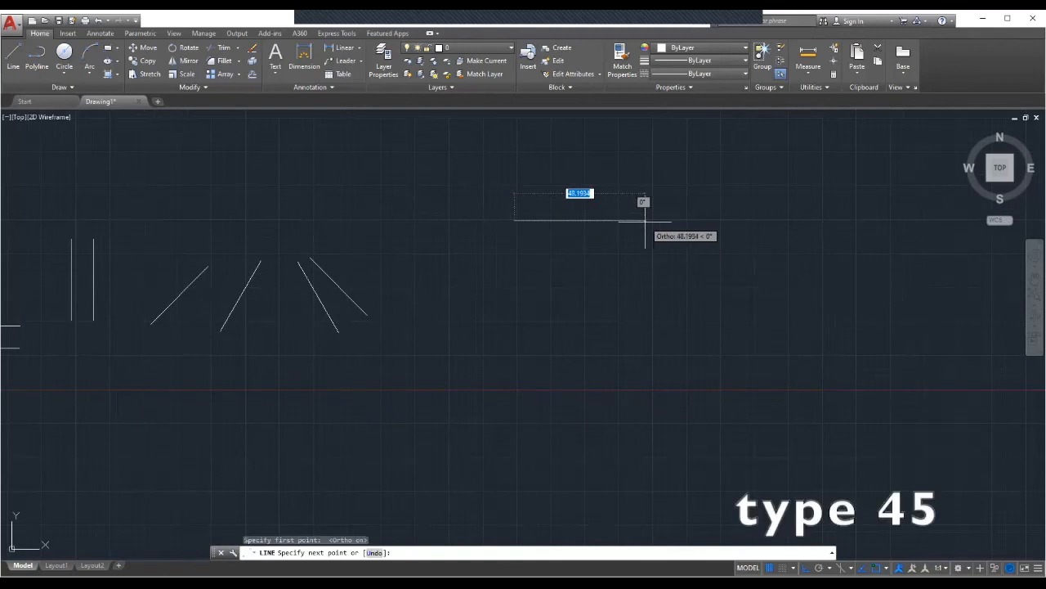
type("45")
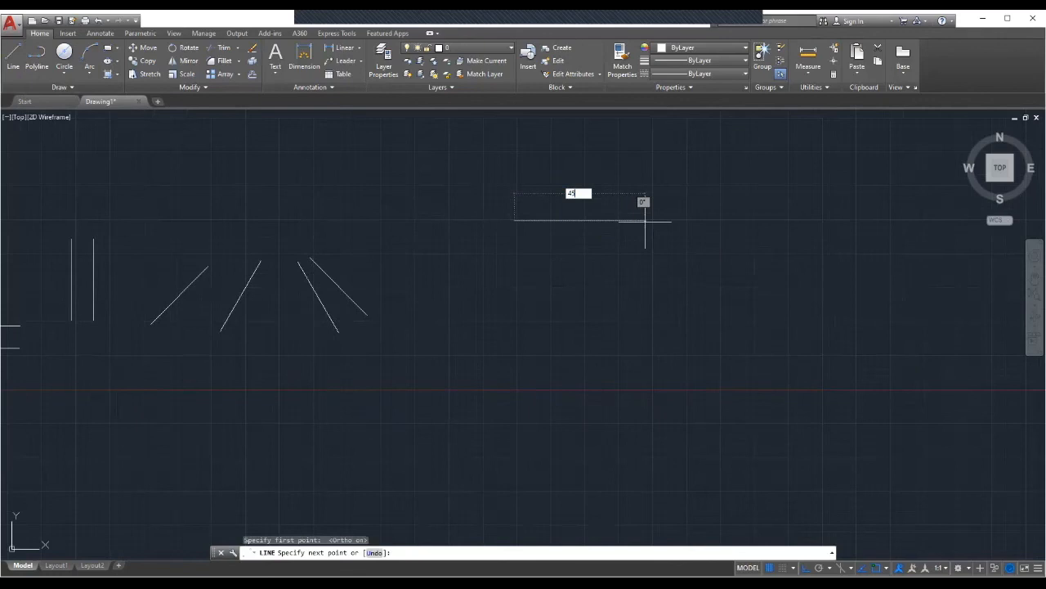
key("Return")
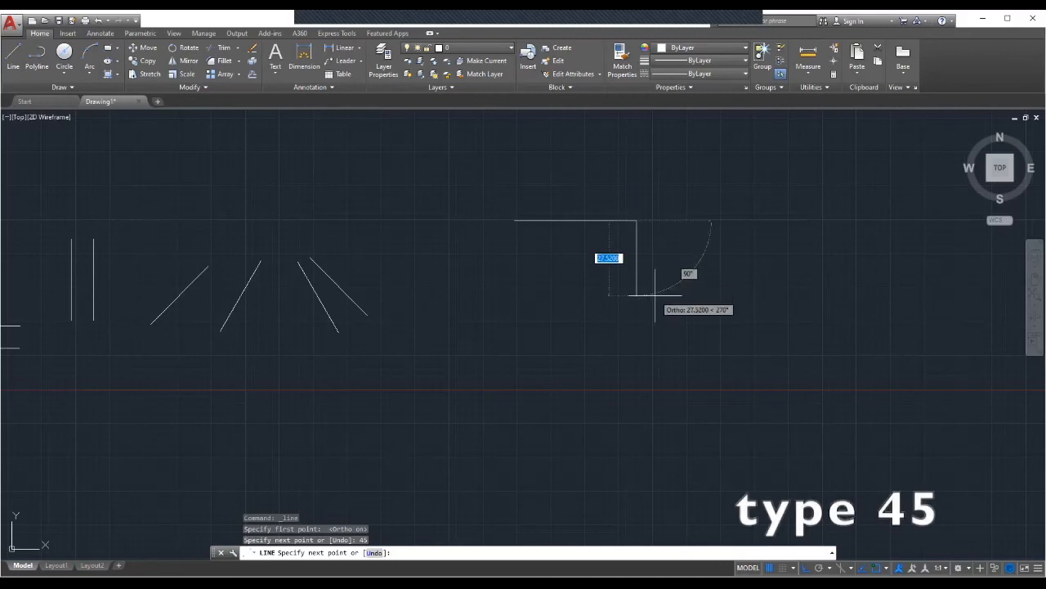
Complete the square by continuing 45 units down and 45 units to the left, closing it at the first line's starting endpoint.
type("45")
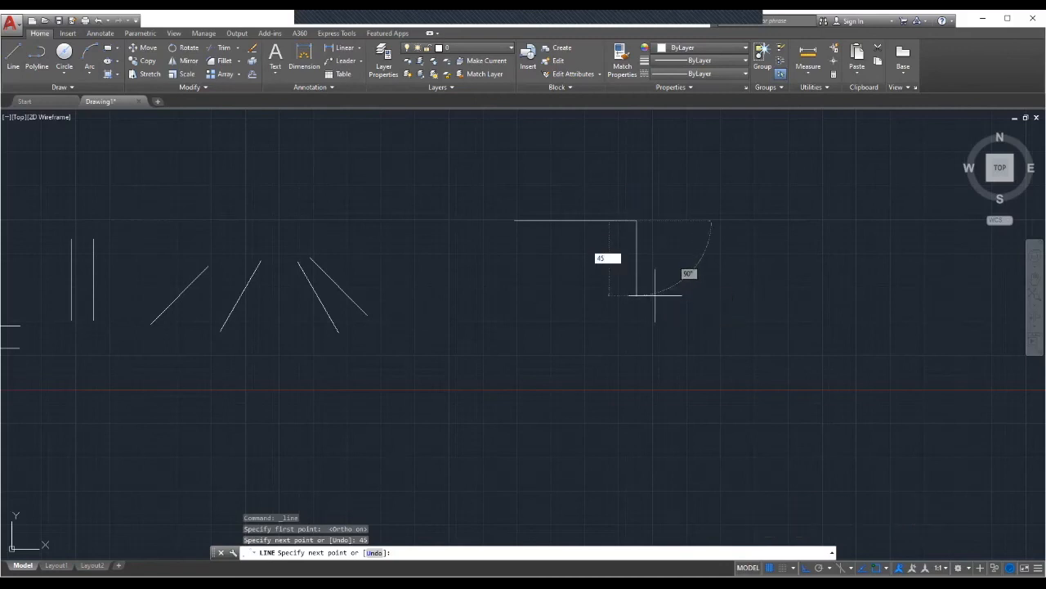
key("Return")
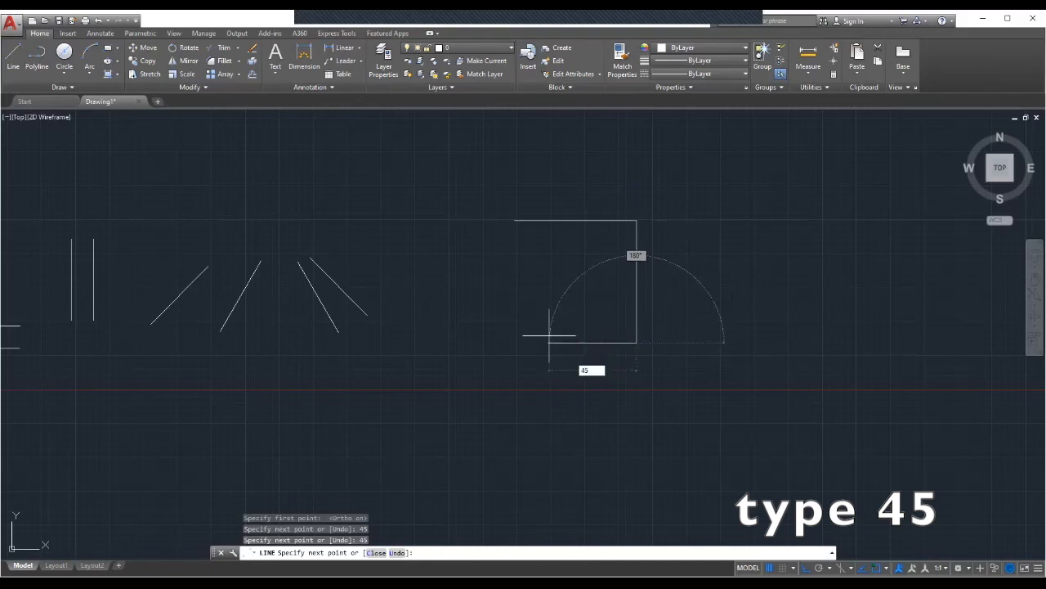
key("Return")
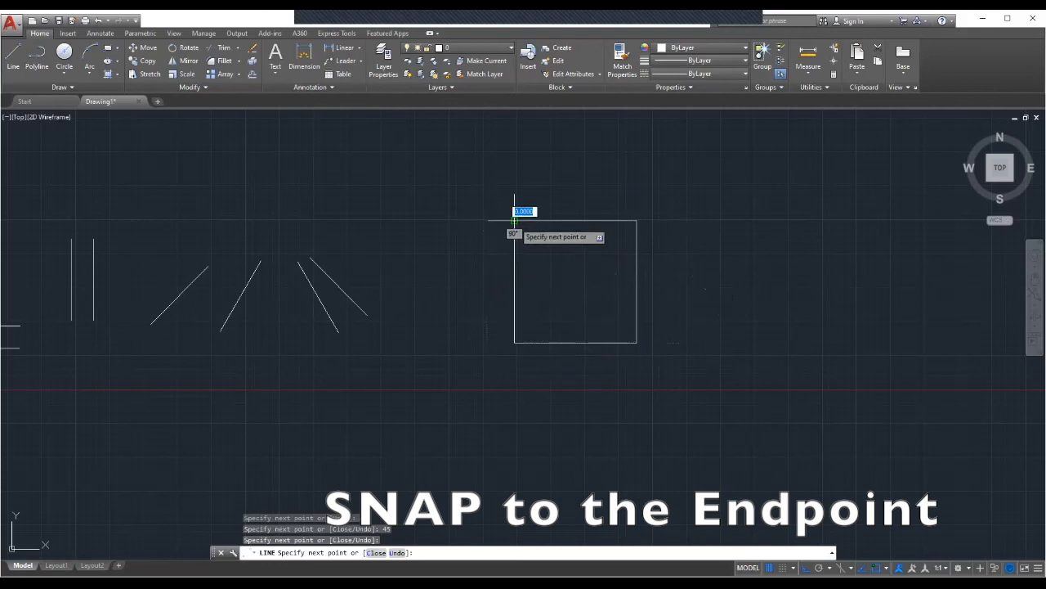
left_click(514, 220)
key("Escape")
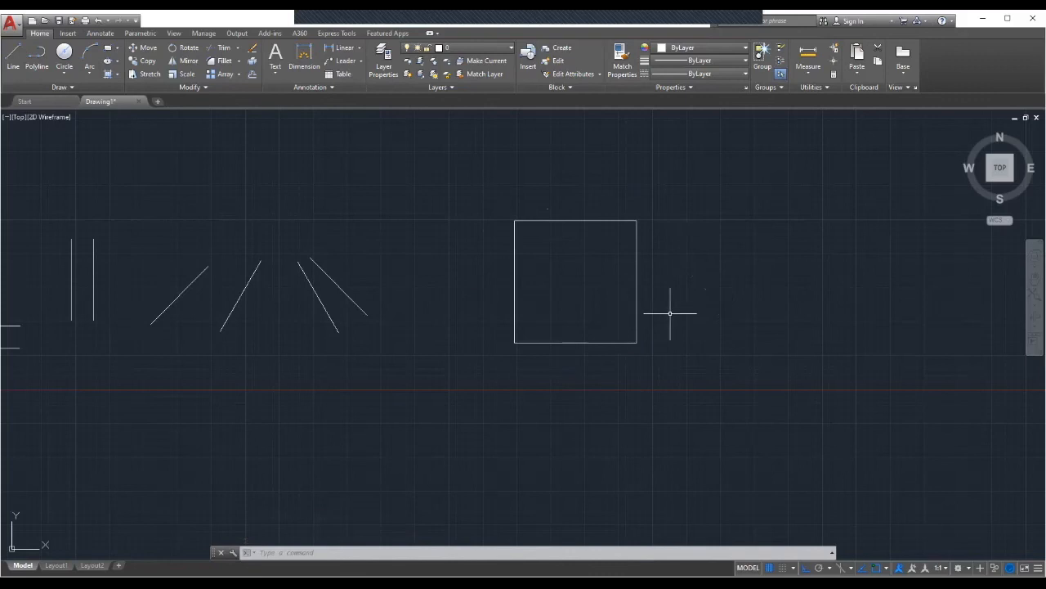
With ortho mode turned off, draw a 45-unit line at 45° up and to the right, starting in the empty space right of the square.
mouse_move(744, 296)
middle_mouse_down()
mouse_move(683, 309)
mouse_move(518, 301)
middle_mouse_up()
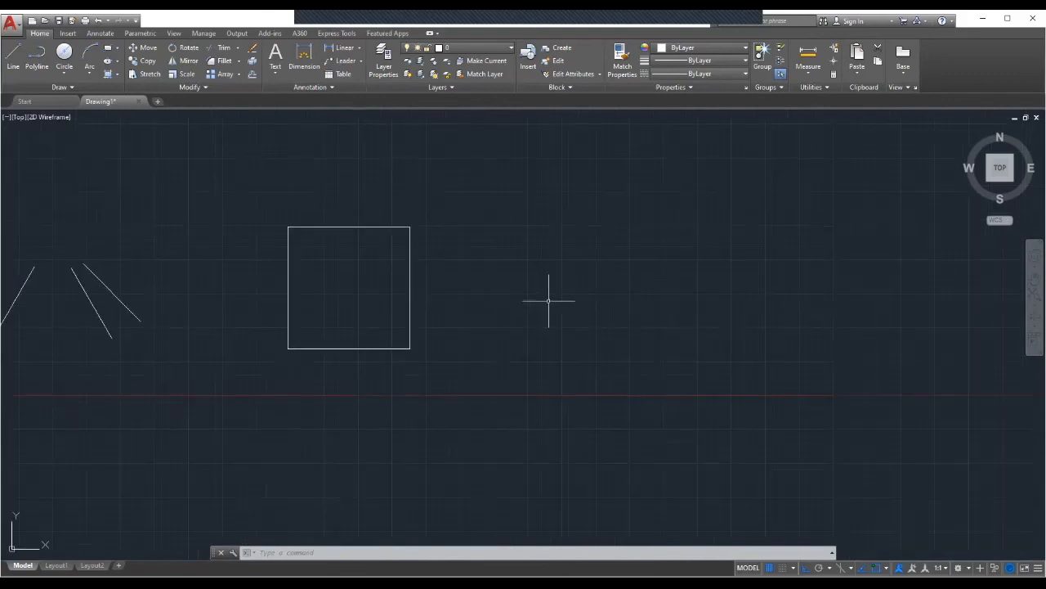
left_click(13, 57)
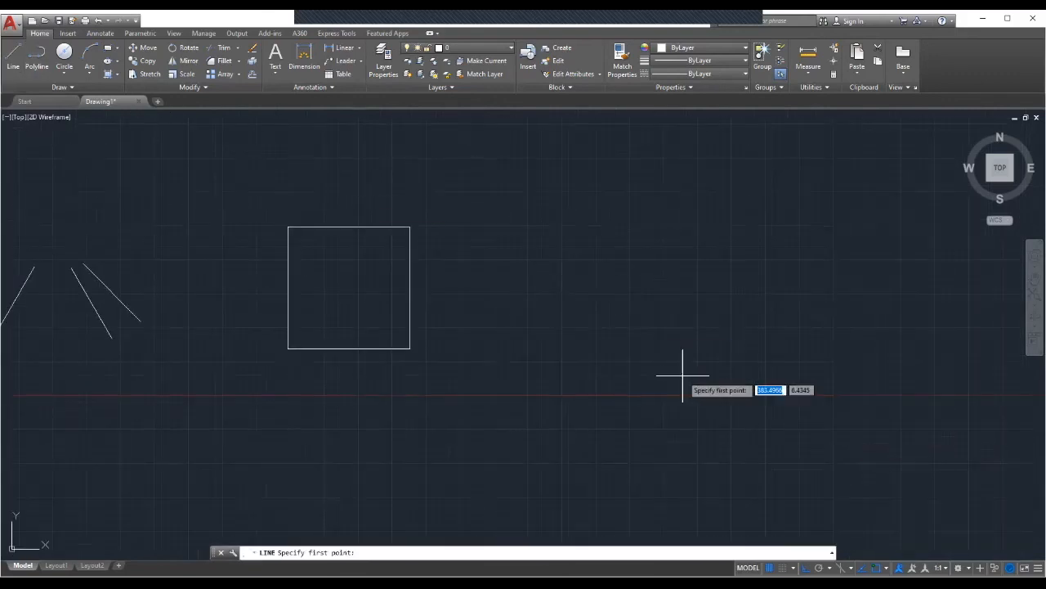
left_click(603, 351)
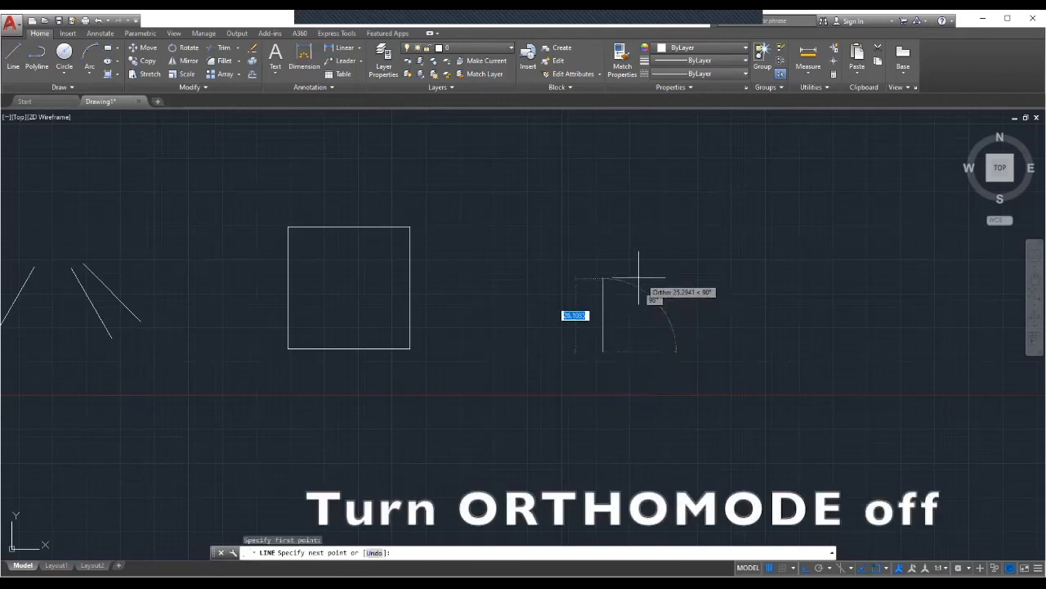
left_click(805, 567)
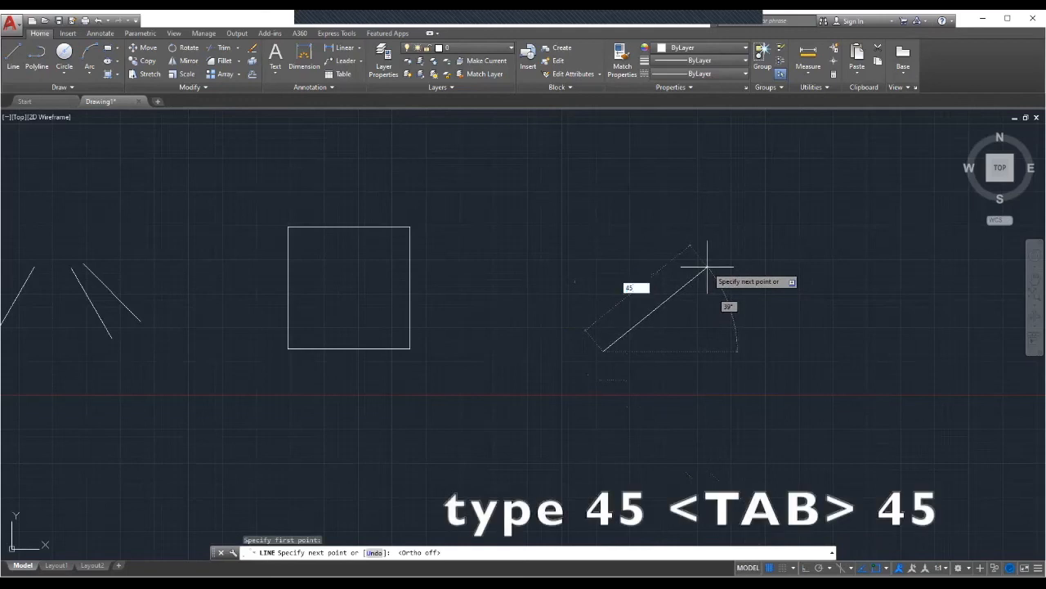
key("Tab")
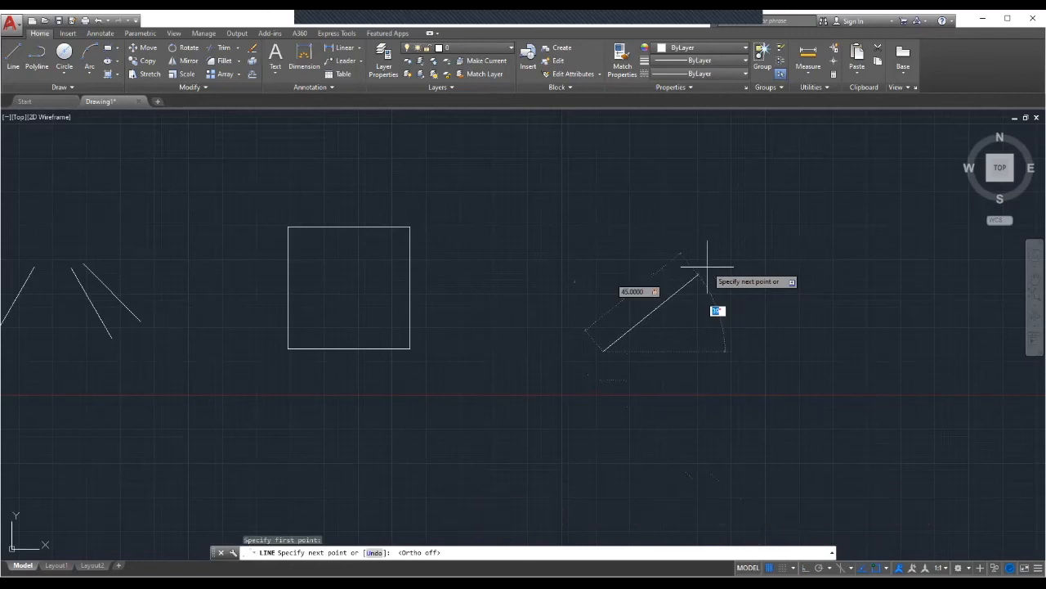
type("45")
key("Return")
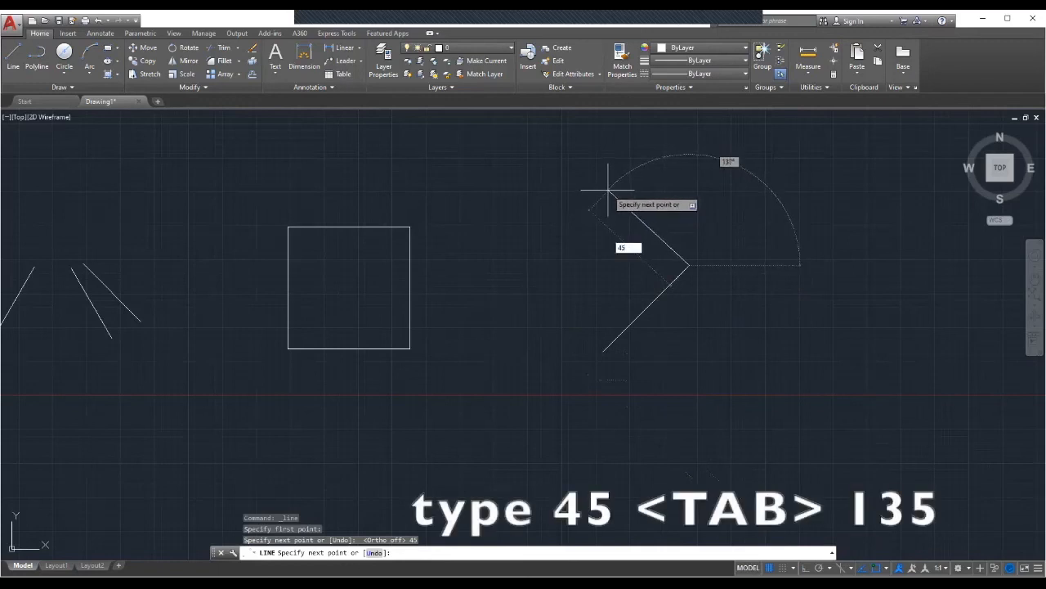
Complete the rotated square with 45-unit sides at 135° up-left and 135° down-left, closing it at the starting endpoint.
key("Tab")
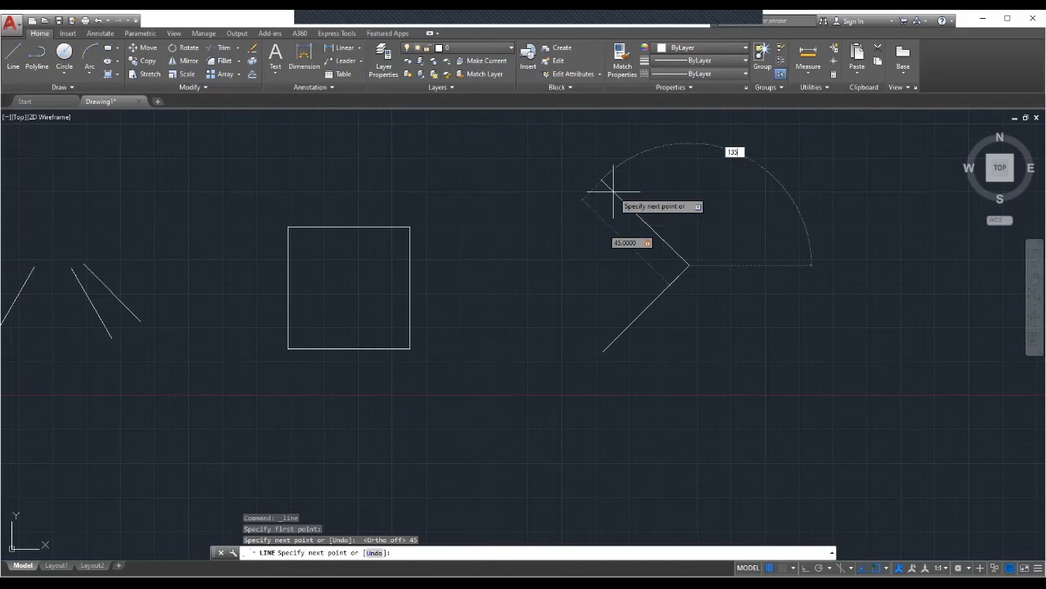
type("135")
key("Return")
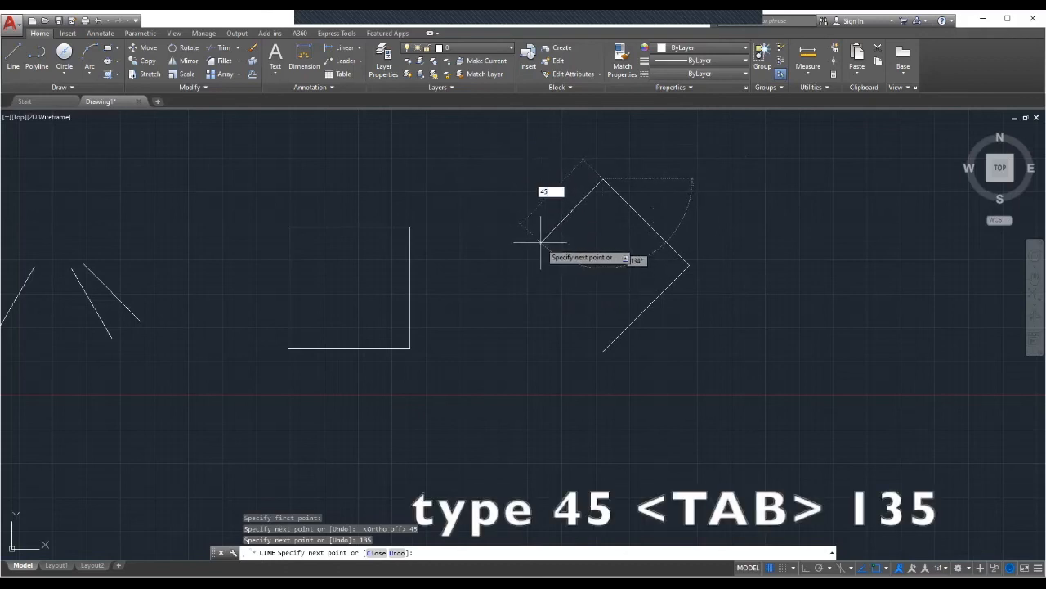
key("Tab")
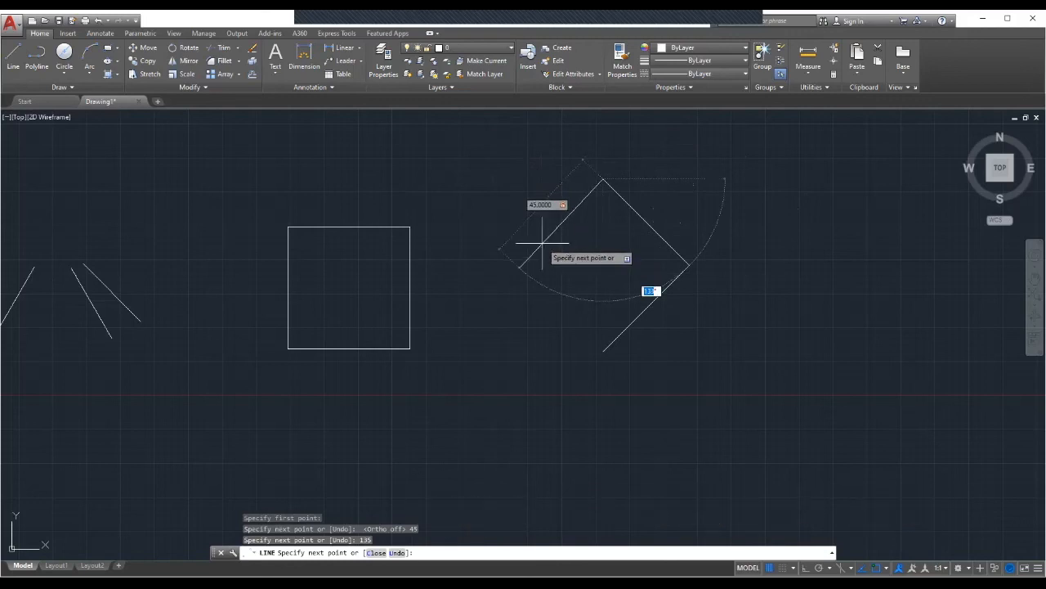
key("Return")
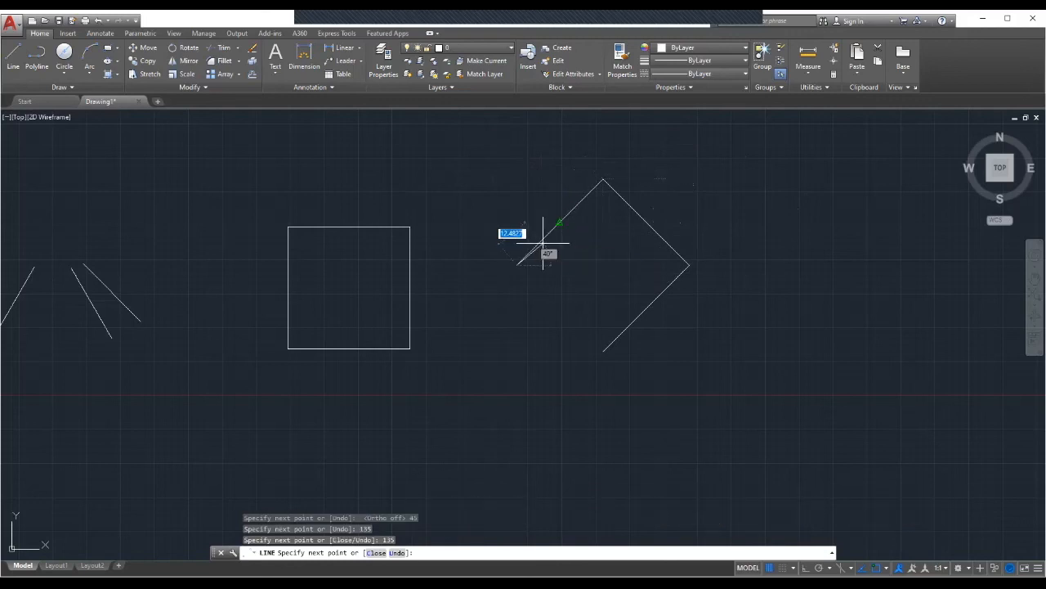
left_click(603, 350)
key("Escape")
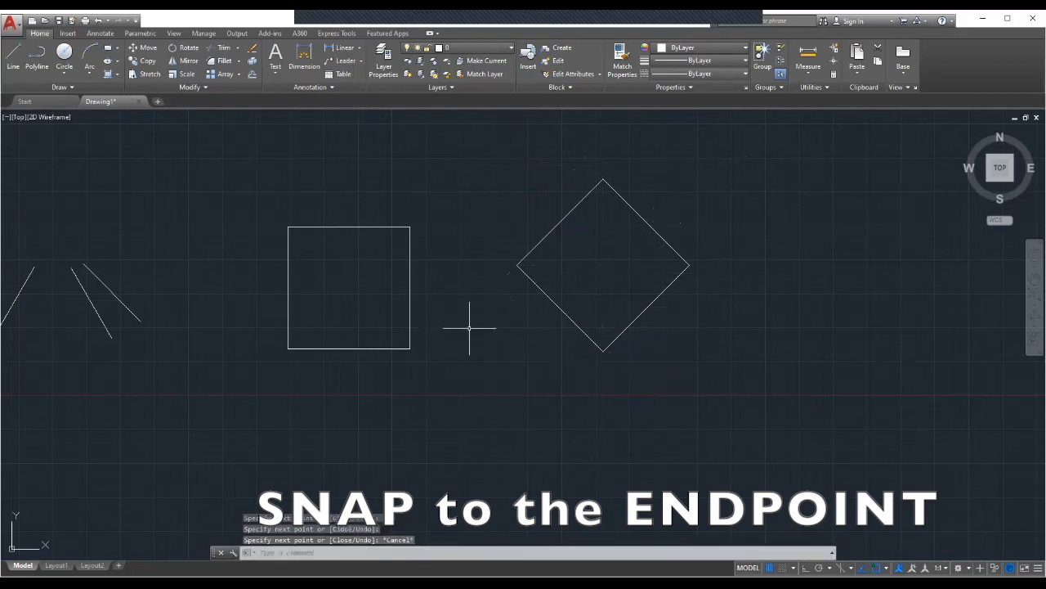